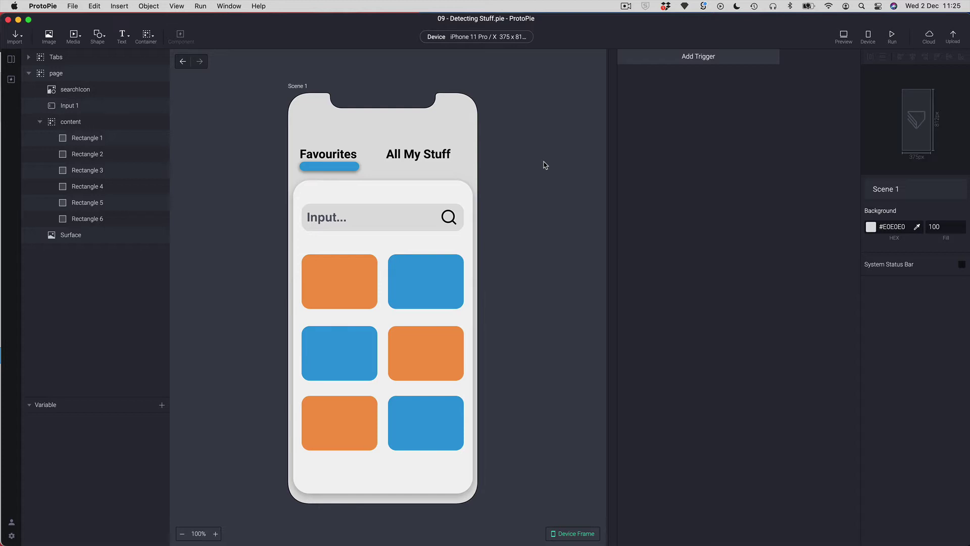
pyautogui.click(442, 199)
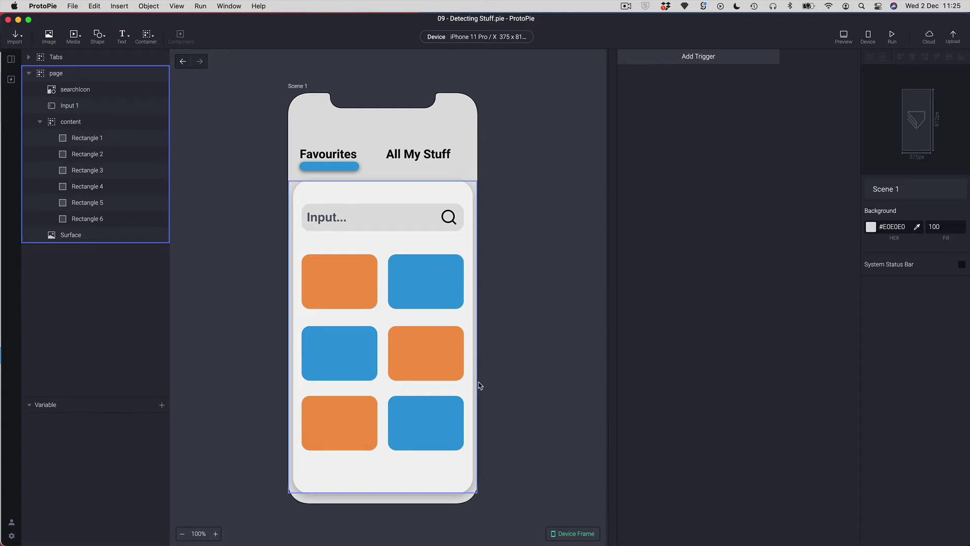
pyautogui.click(502, 374)
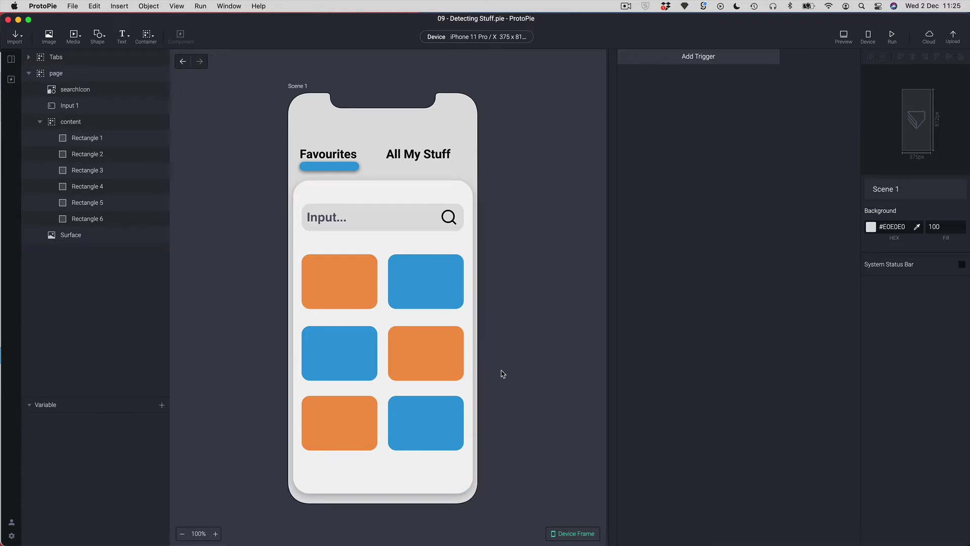
# Create a variable for this scene only, name it searchText and set its type to Text
pyautogui.click(162, 406)
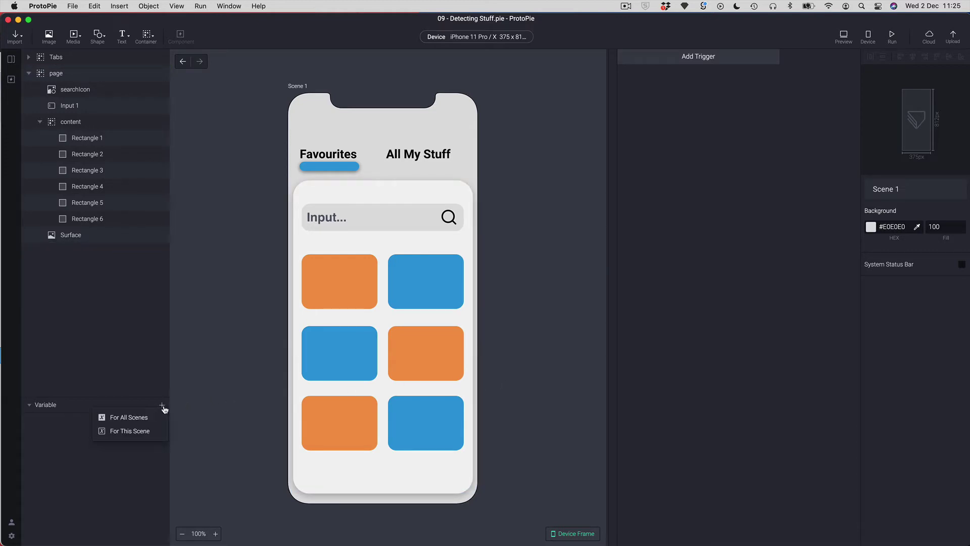
pyautogui.click(142, 430)
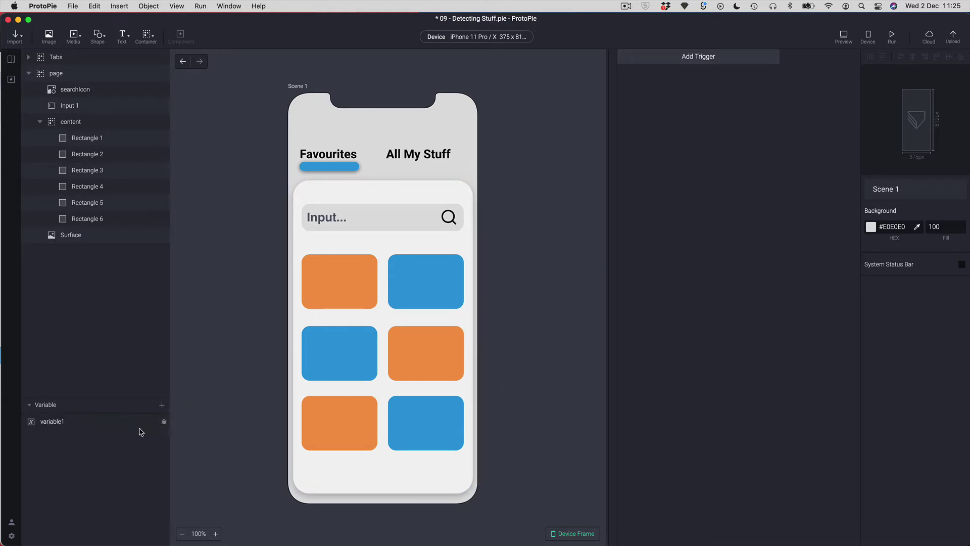
pyautogui.doubleClick(45, 420)
pyautogui.write('searchText')
pyautogui.press('Return')
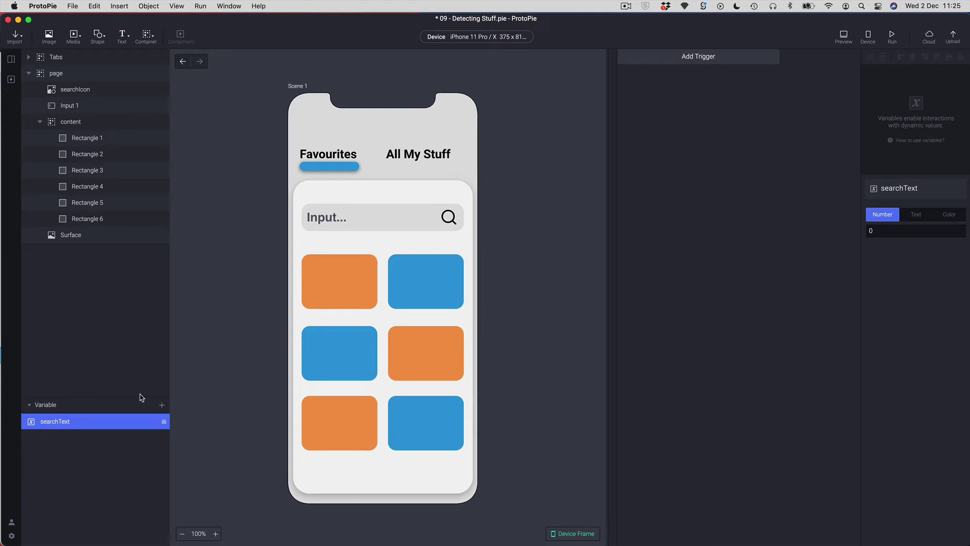
pyautogui.click(917, 216)
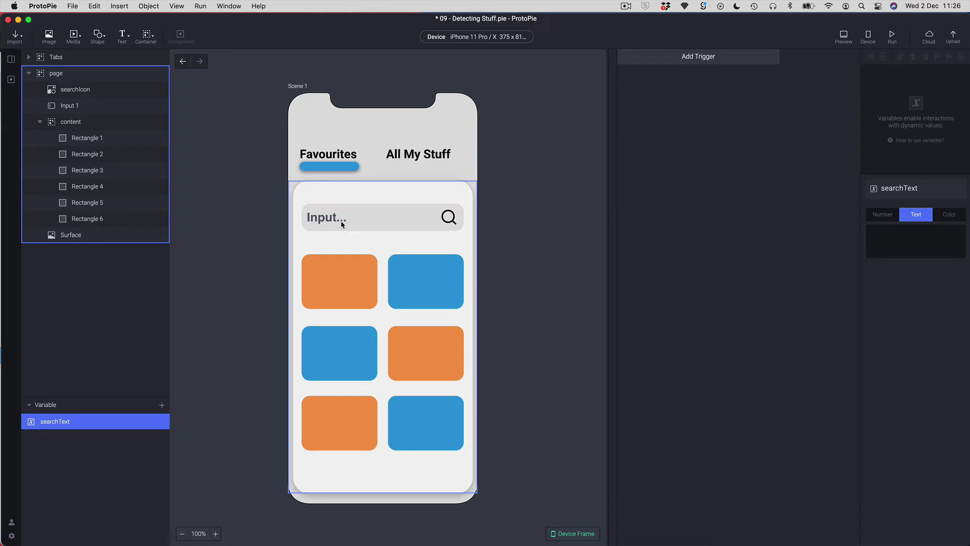
# Add a Detect trigger that watches the Text property of the Input 1 layer
pyautogui.click(680, 59)
pyautogui.click(680, 57)
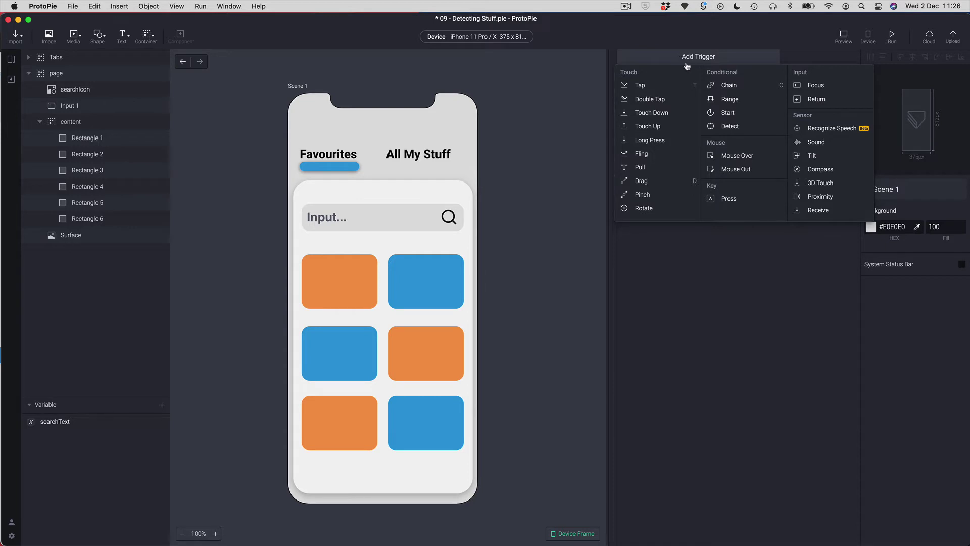
pyautogui.click(717, 130)
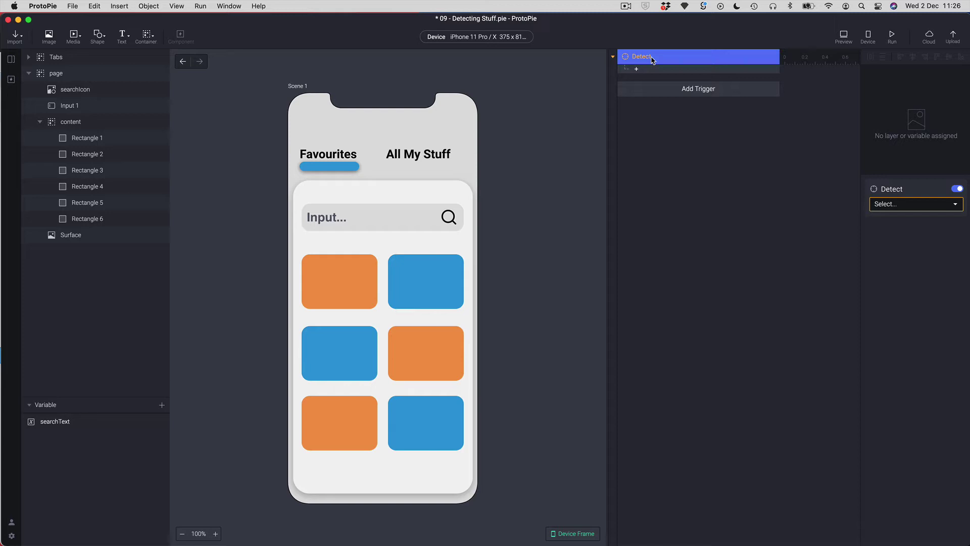
pyautogui.click(904, 205)
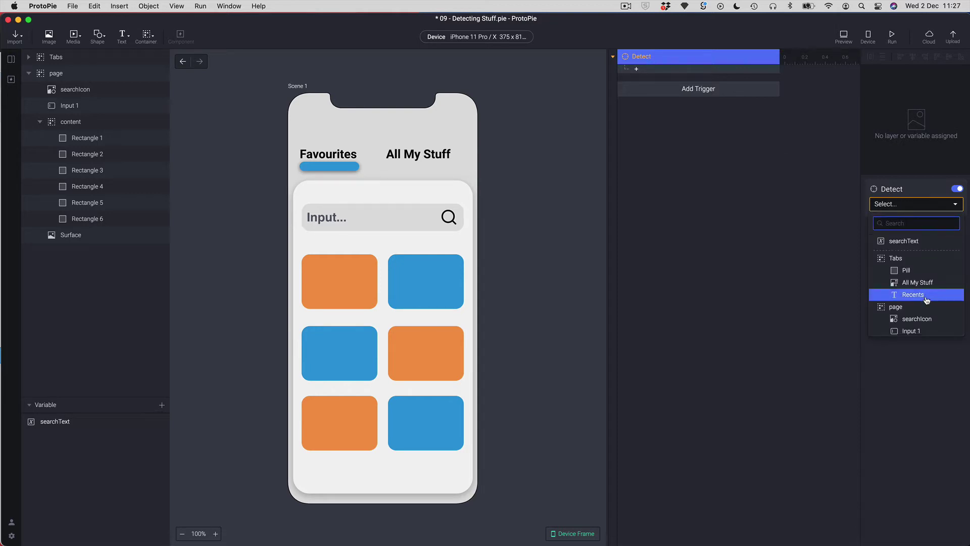
pyautogui.click(907, 332)
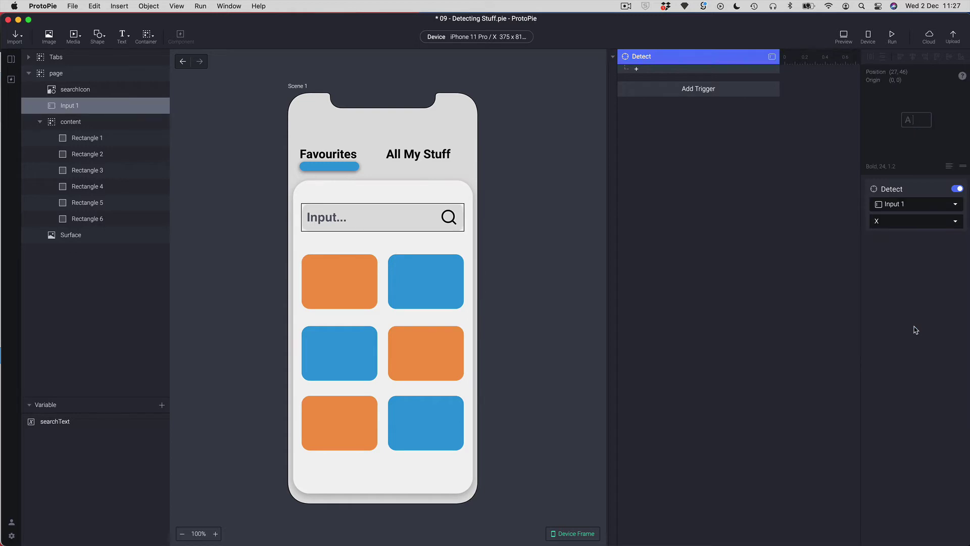
pyautogui.click(890, 226)
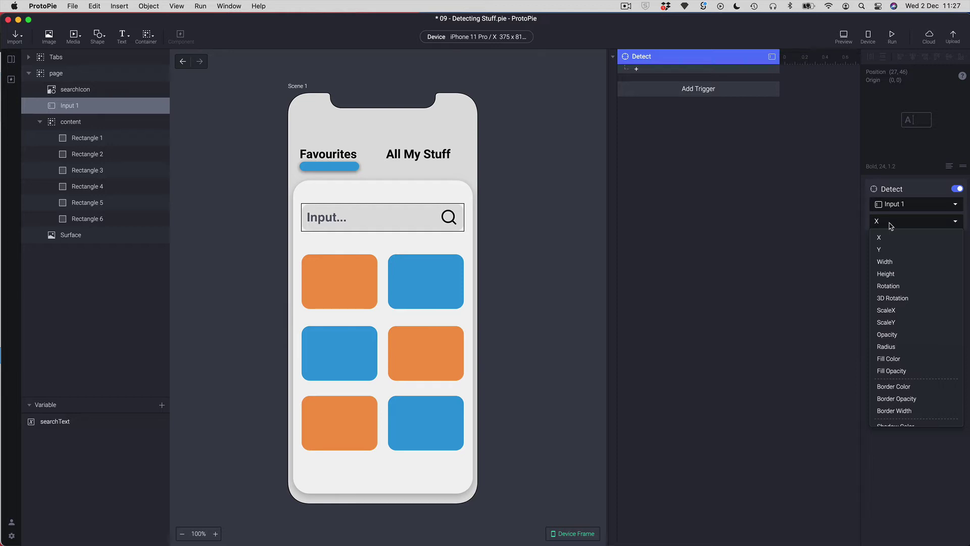
pyautogui.scroll(-4, 899, 281)
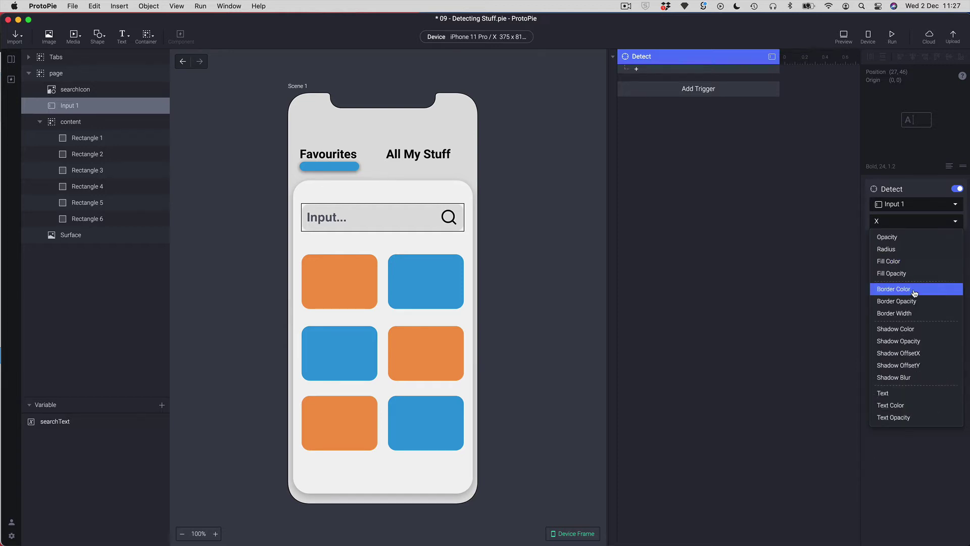
pyautogui.click(897, 394)
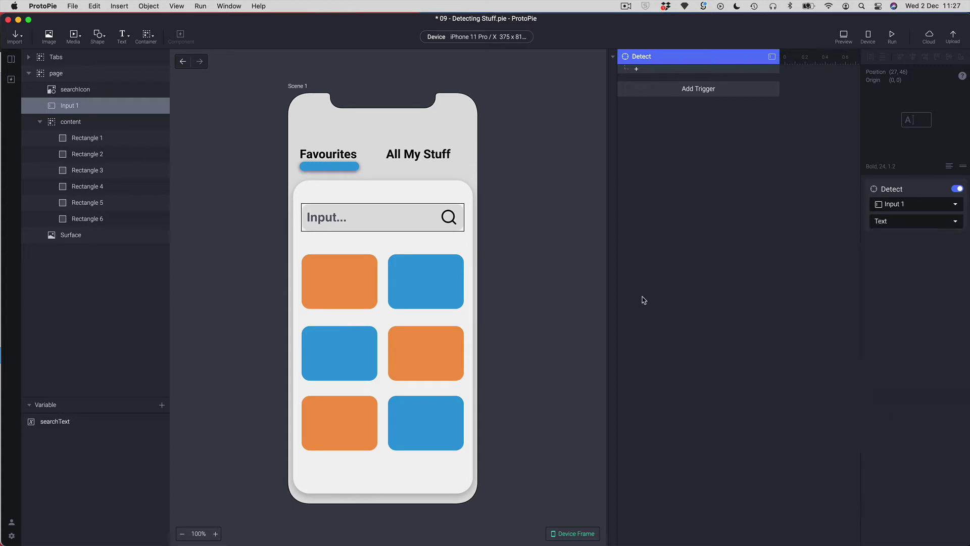
# Add an Assign response to the Detect trigger with searchText as its target variable
pyautogui.click(637, 70)
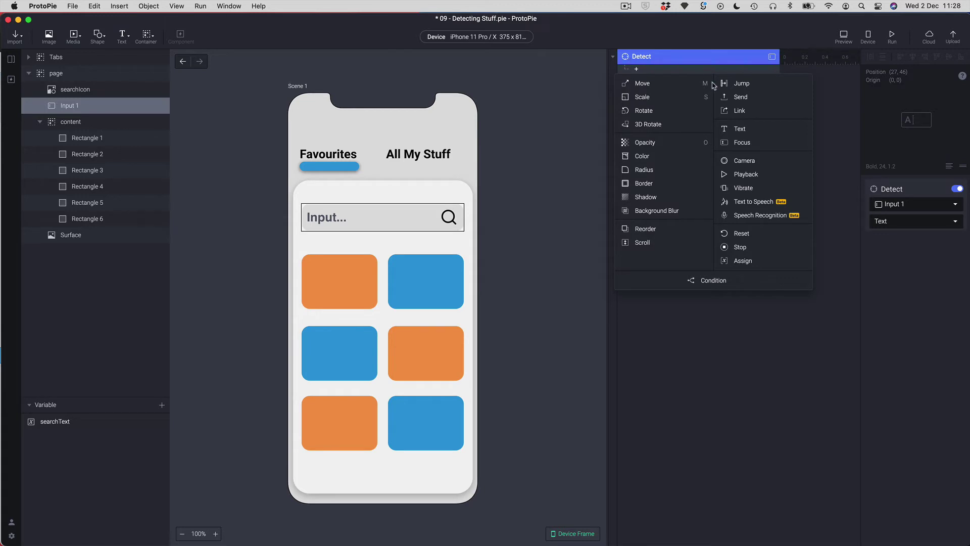
pyautogui.click(746, 268)
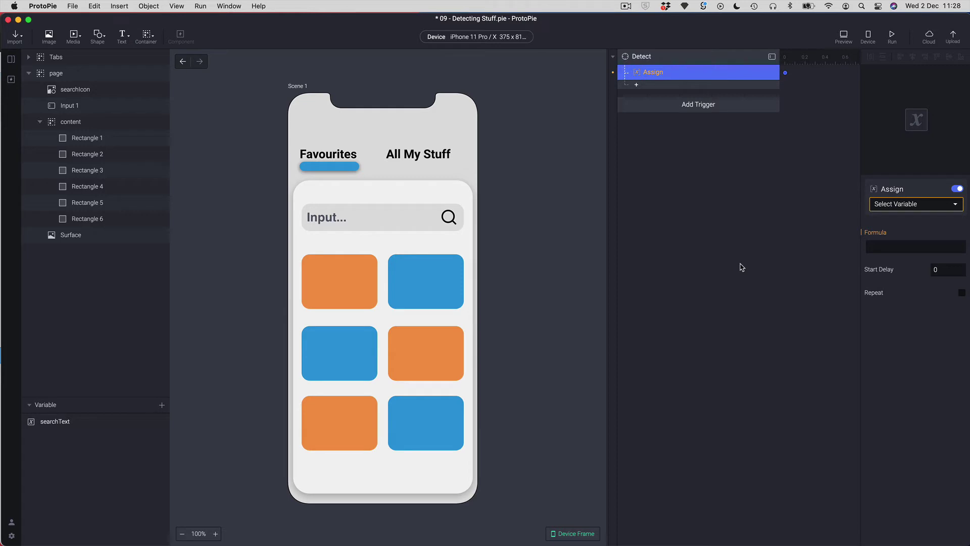
pyautogui.click(899, 207)
pyautogui.click(890, 242)
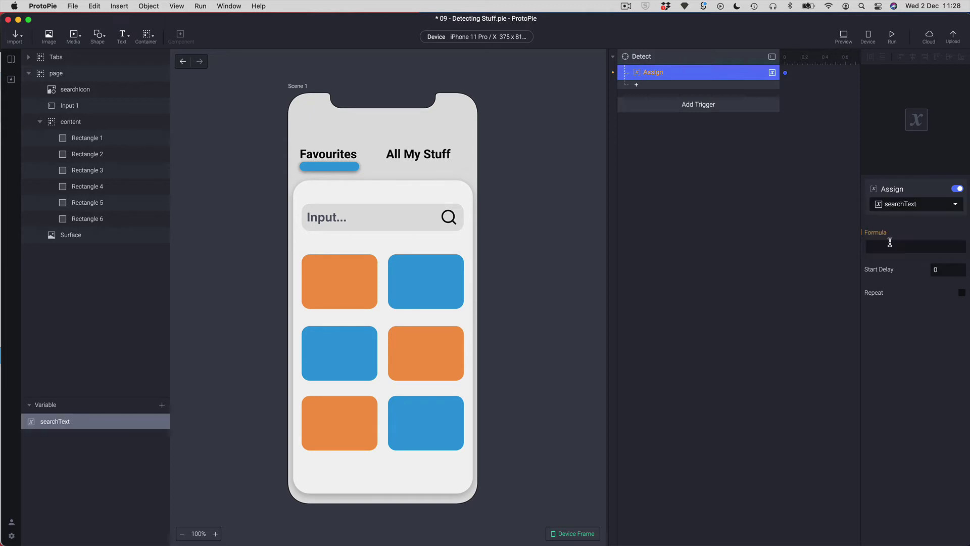
# Set the Assign response's formula to `Input 1`.text
pyautogui.click(896, 247)
pyautogui.click(959, 246)
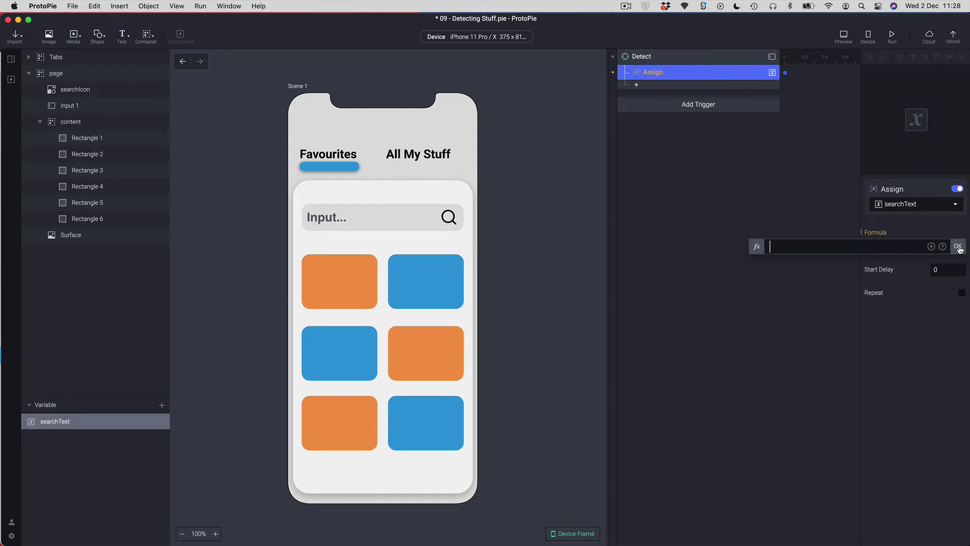
pyautogui.click(930, 246)
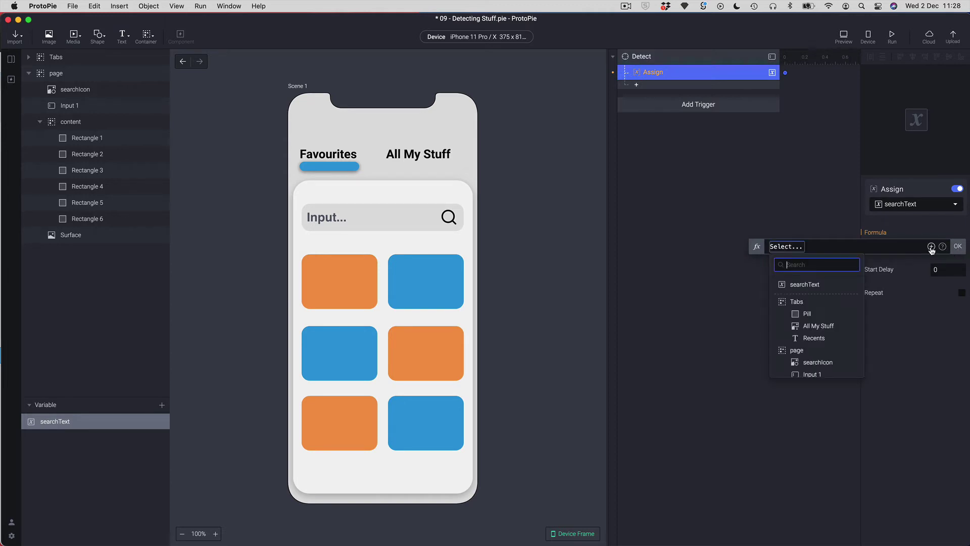
pyautogui.click(803, 285)
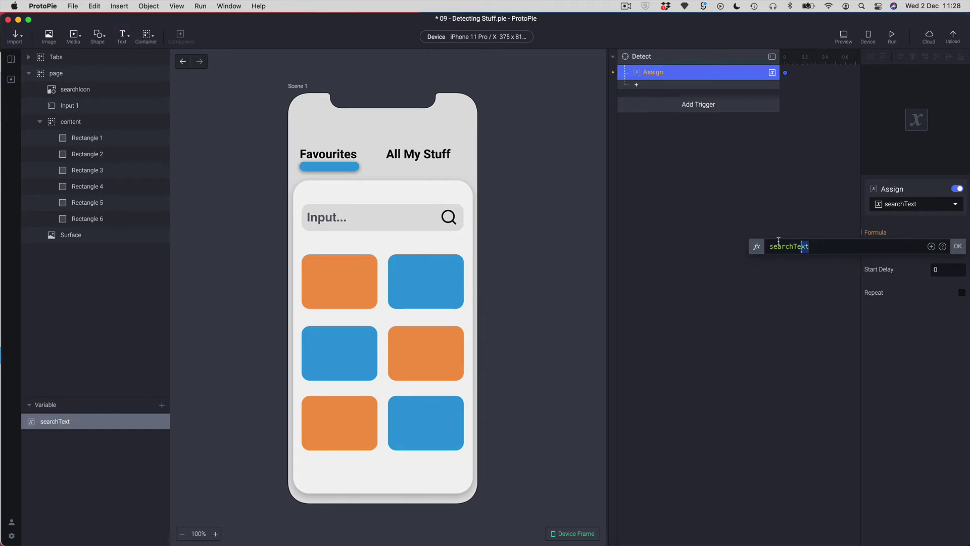
pyautogui.click(931, 246)
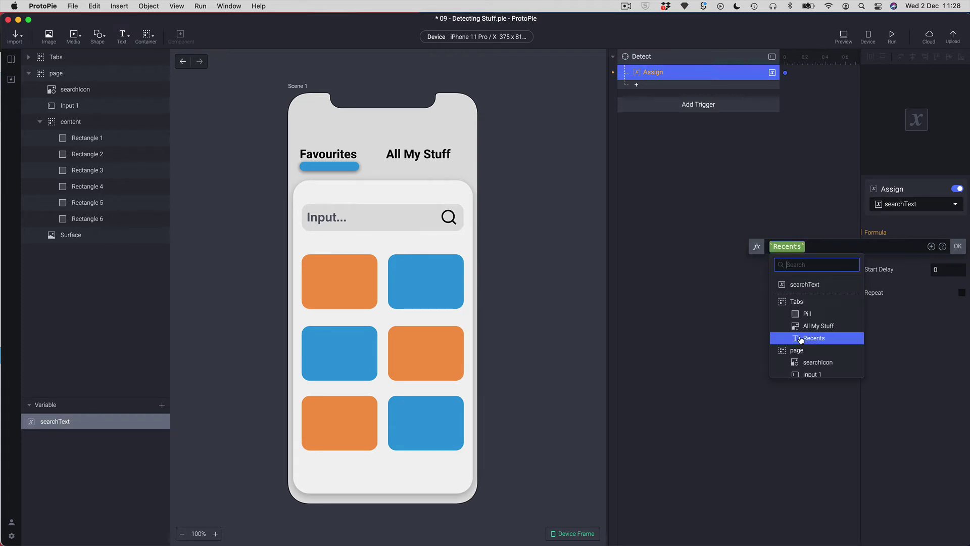
pyautogui.click(820, 373)
pyautogui.write('.')
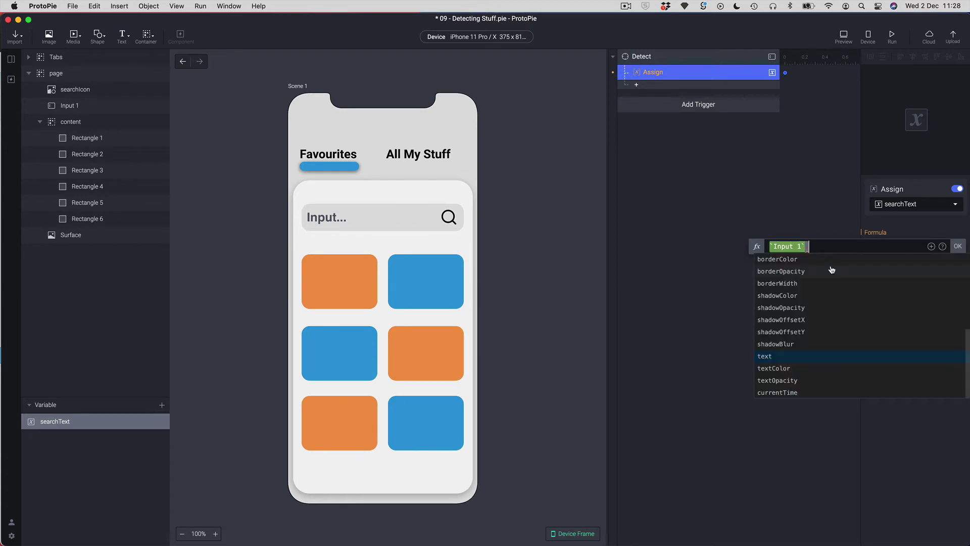
pyautogui.click(770, 359)
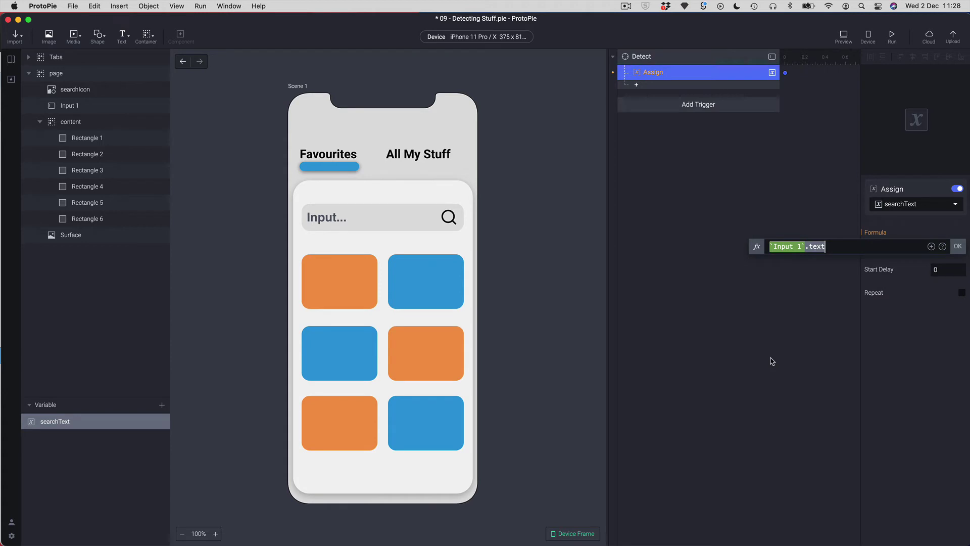
pyautogui.click(958, 247)
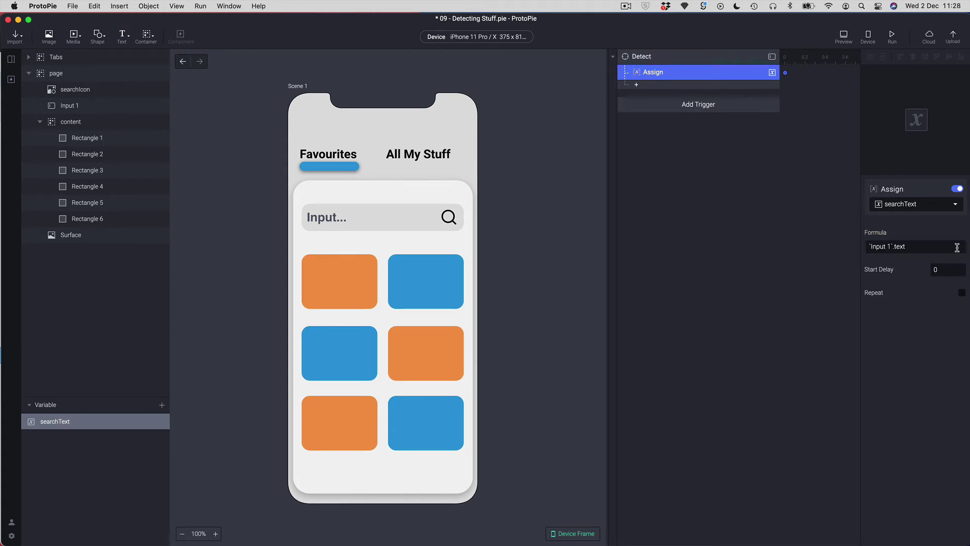
# Show the searchText variable's debug label on the canvas and place it just above the search input field
pyautogui.click(648, 59)
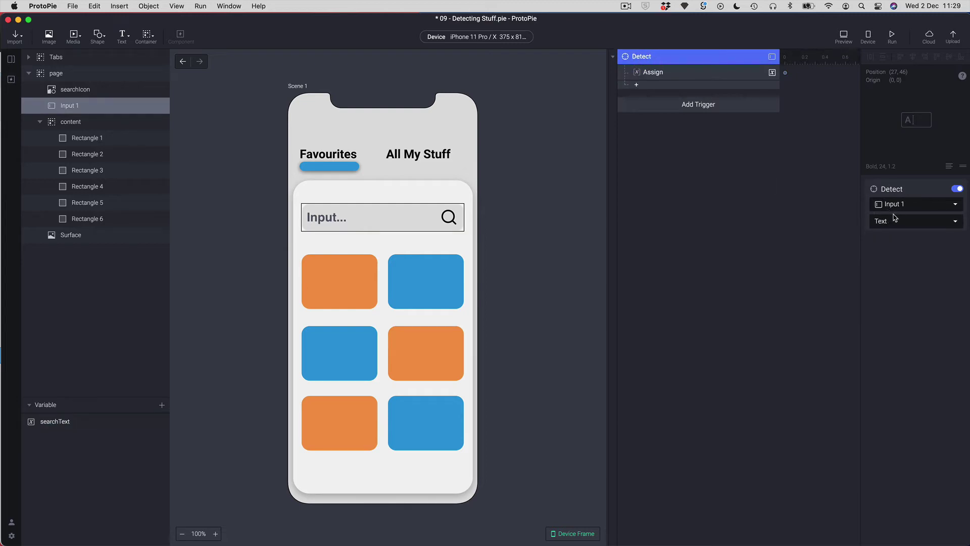
pyautogui.click(665, 73)
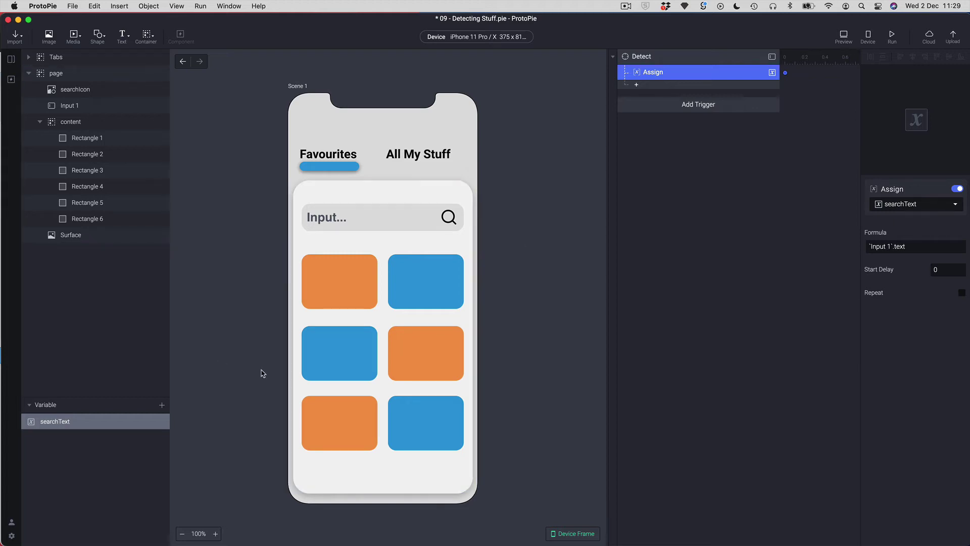
pyautogui.click(138, 438)
pyautogui.click(108, 424)
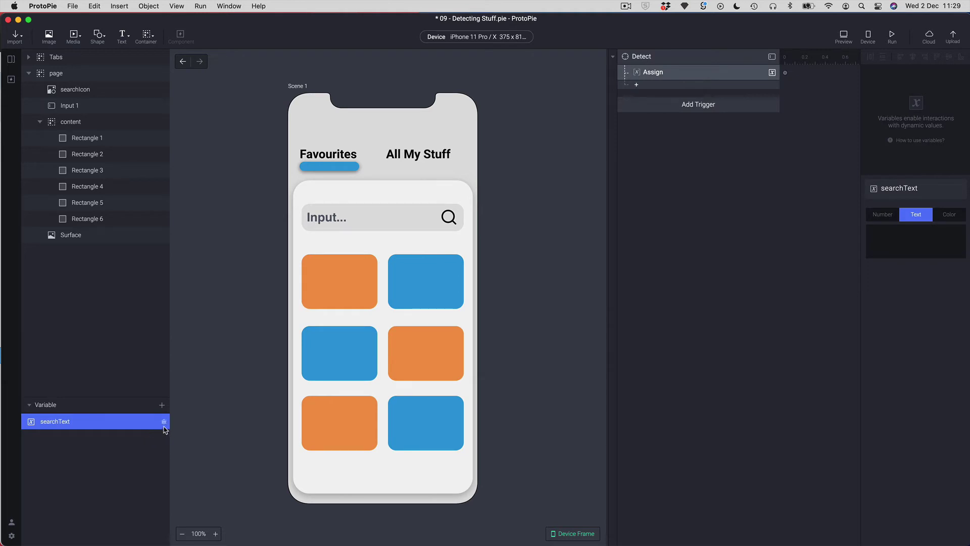
pyautogui.click(163, 423)
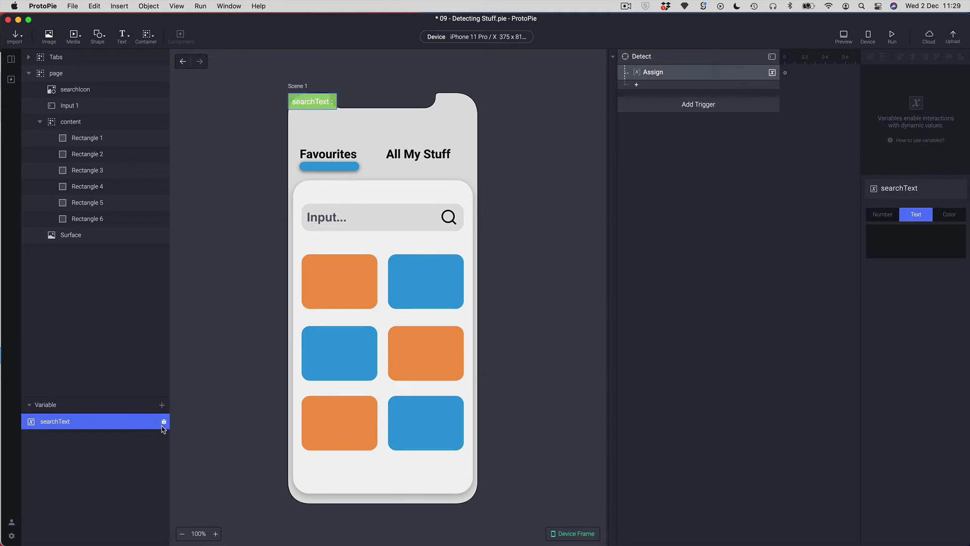
pyautogui.moveTo(305, 103); pyautogui.dragTo(369, 190)
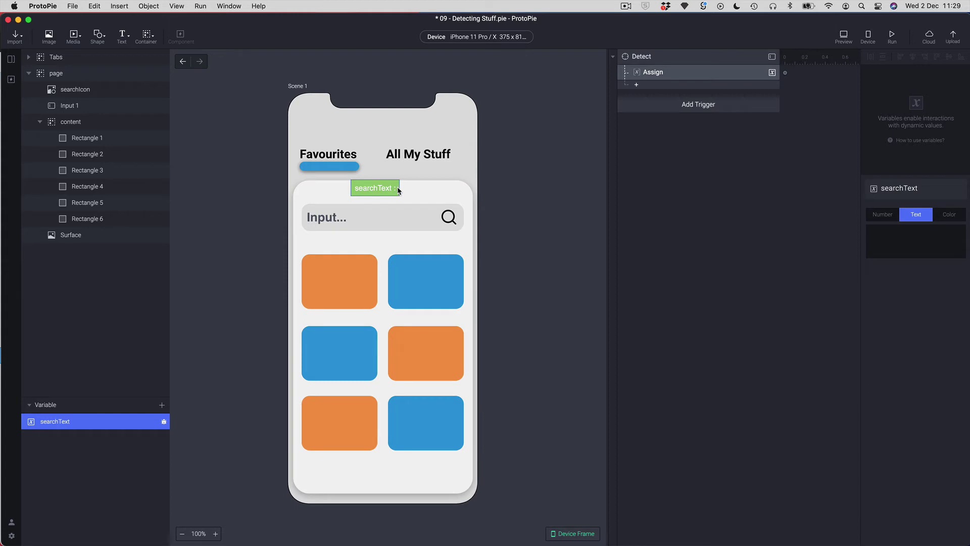
# Preview the prototype and enter sample text beginning with "sometext is" in the search field to test the searchText variable
pyautogui.click(843, 37)
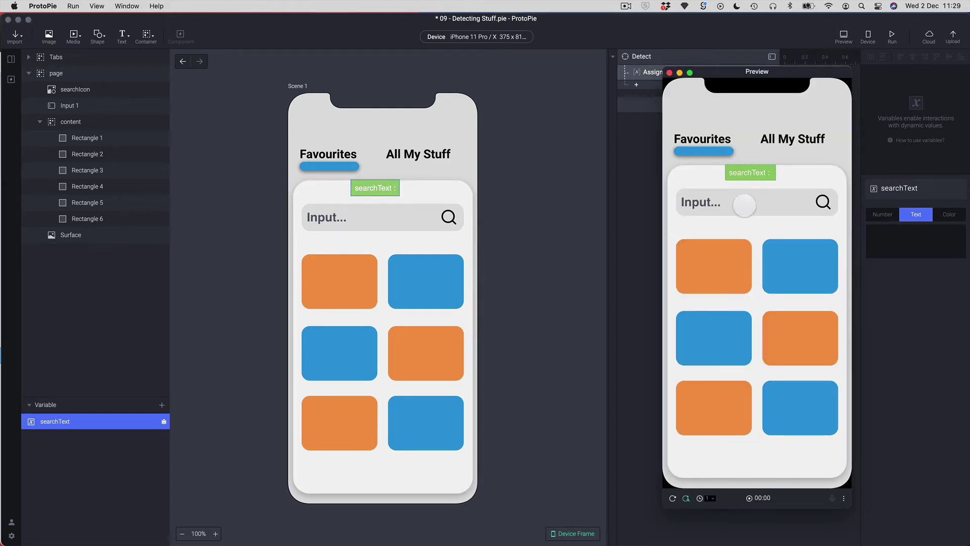
pyautogui.click(697, 202)
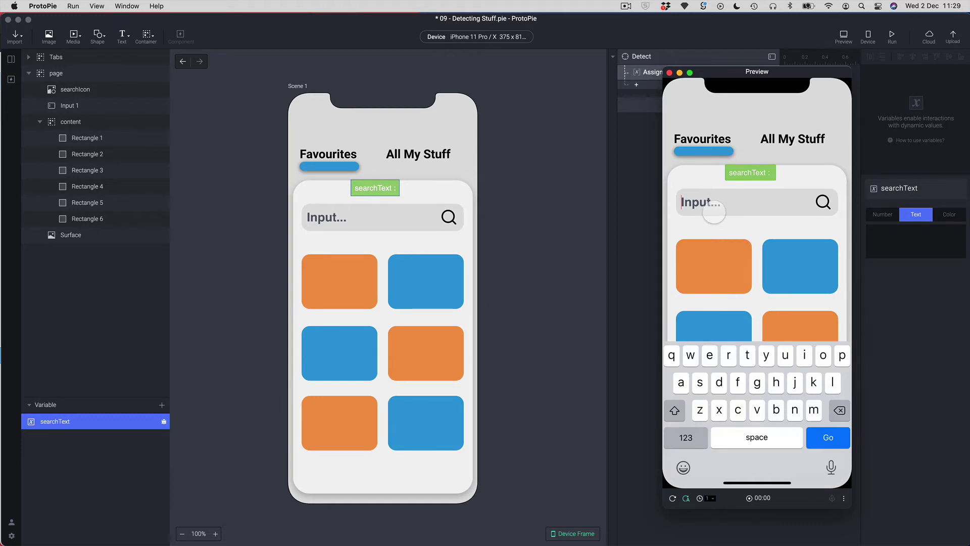
pyautogui.write('somet')
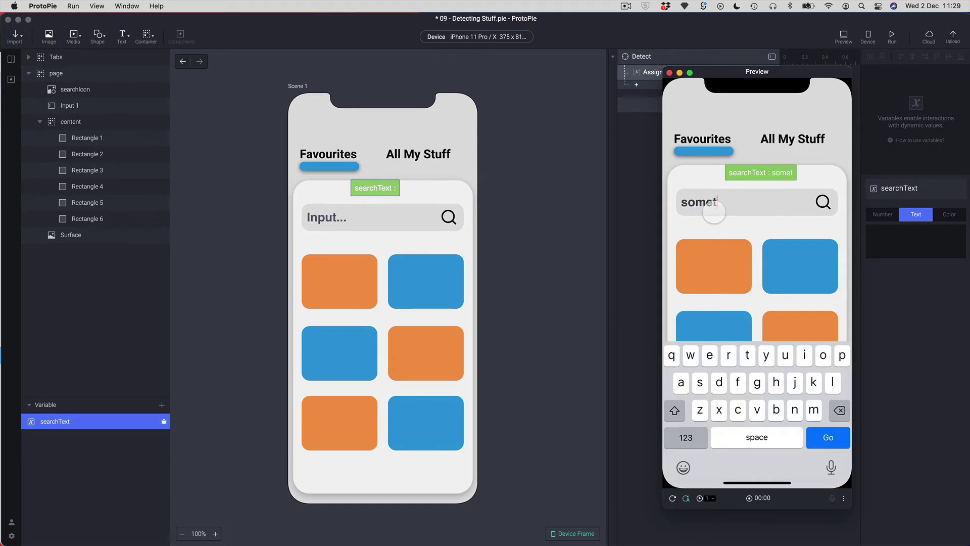
pyautogui.write('ext is')
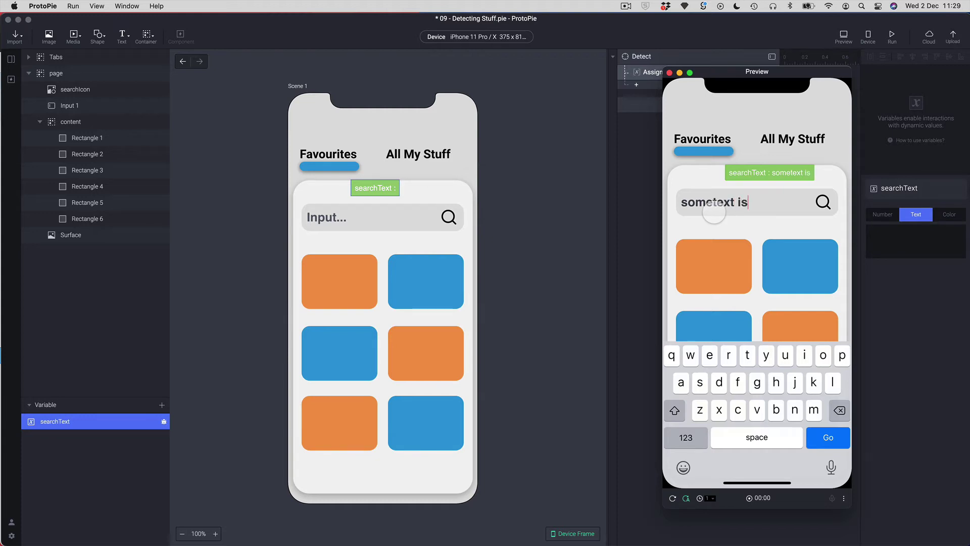
pyautogui.write('jsjsjsjs')
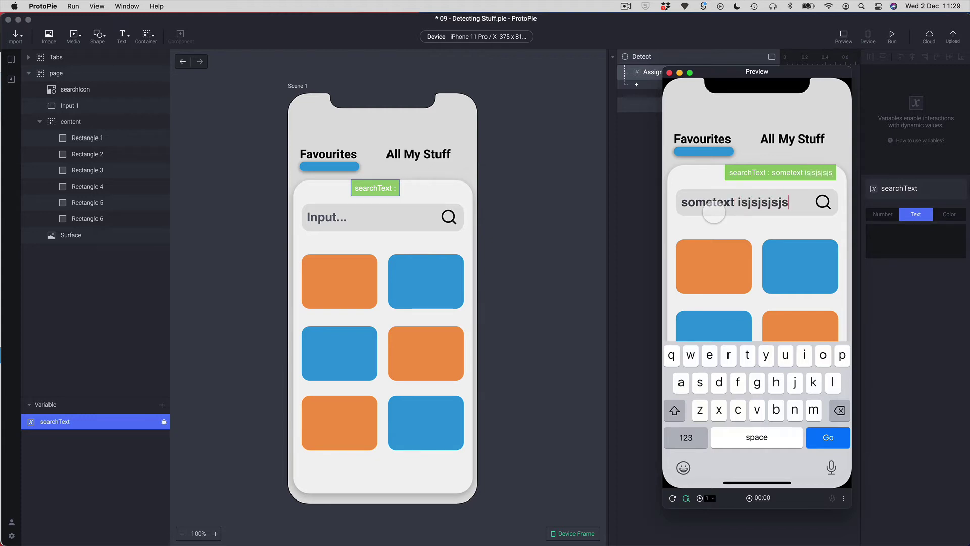
pyautogui.write('jsjsjsjsj')
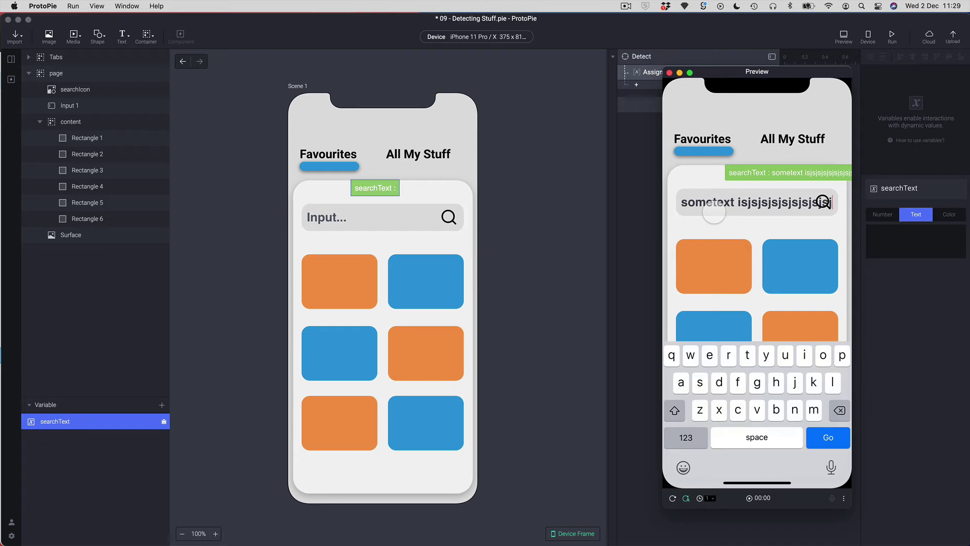
pyautogui.write('s')
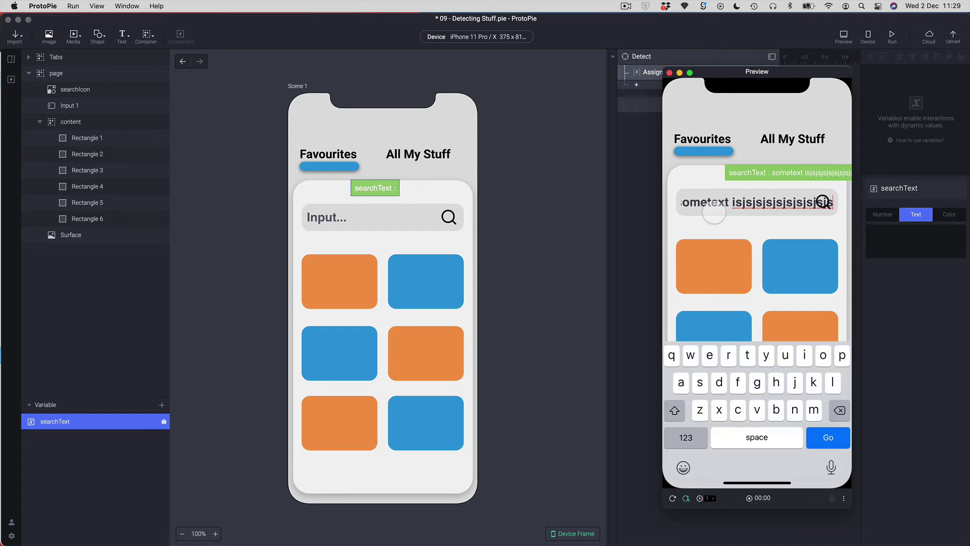
# Close the preview and hide the searchText variable's debug label on the canvas
pyautogui.click(669, 72)
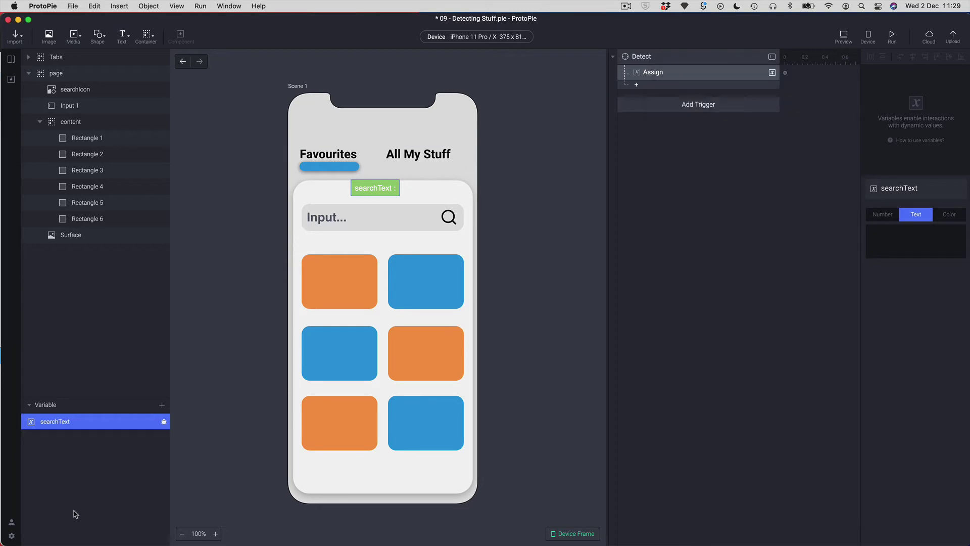
pyautogui.click(163, 422)
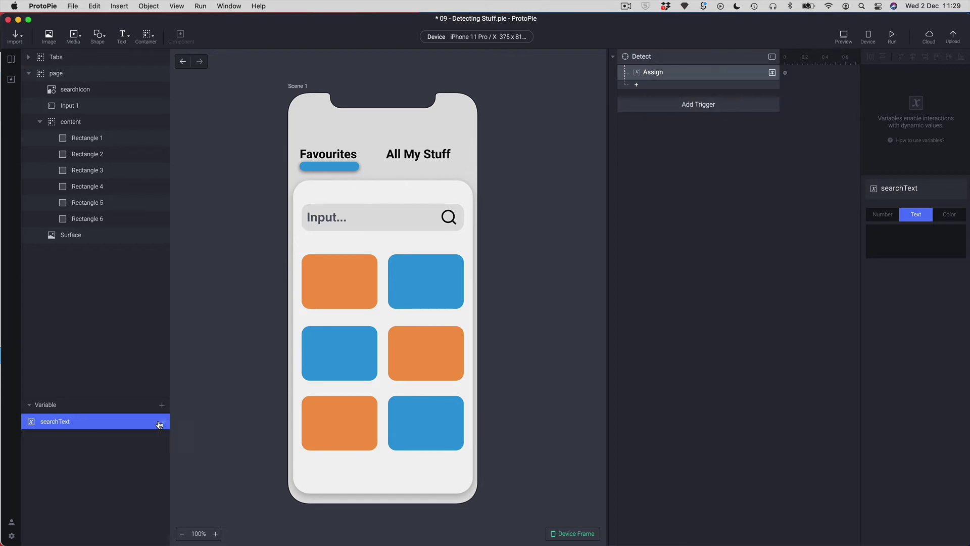
# Add a second Detect trigger that monitors the searchText variable
pyautogui.click(648, 61)
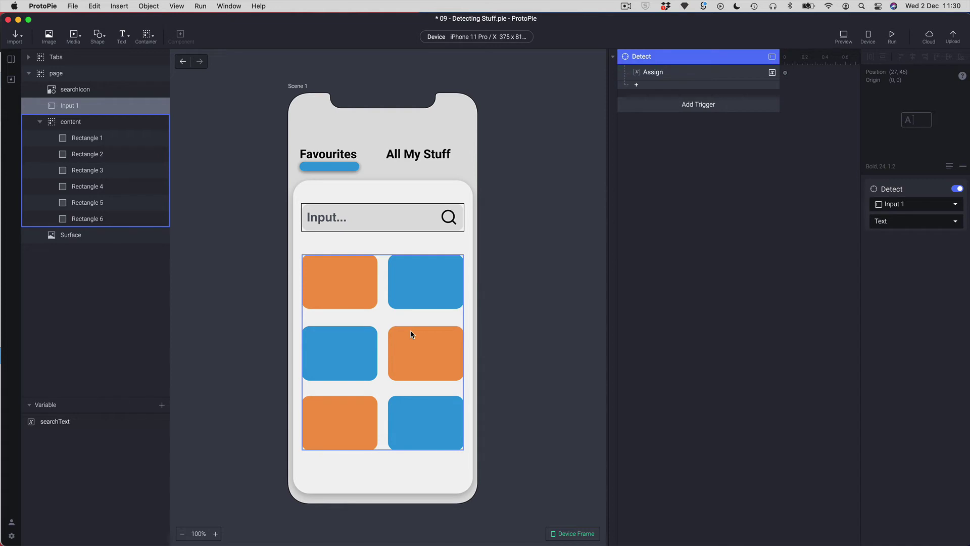
pyautogui.click(678, 102)
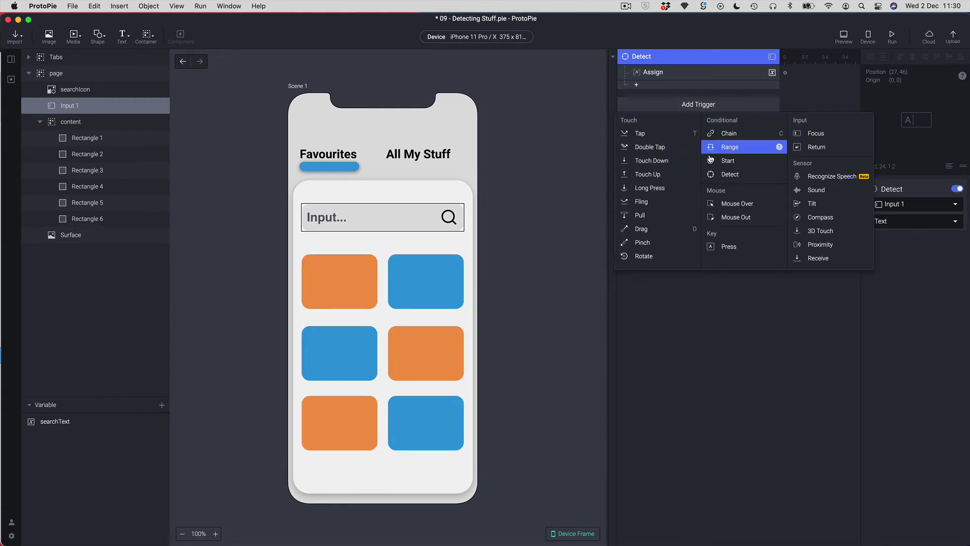
pyautogui.click(718, 174)
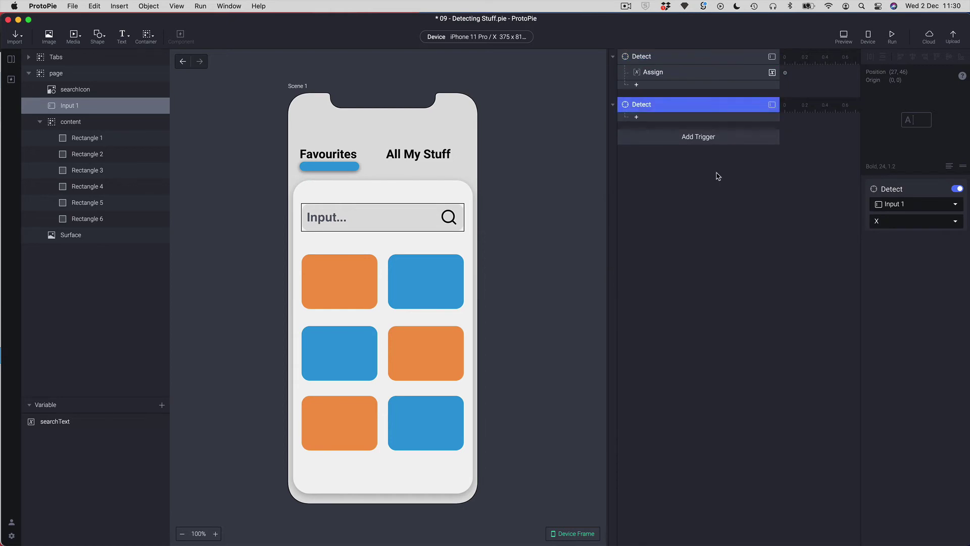
pyautogui.click(900, 205)
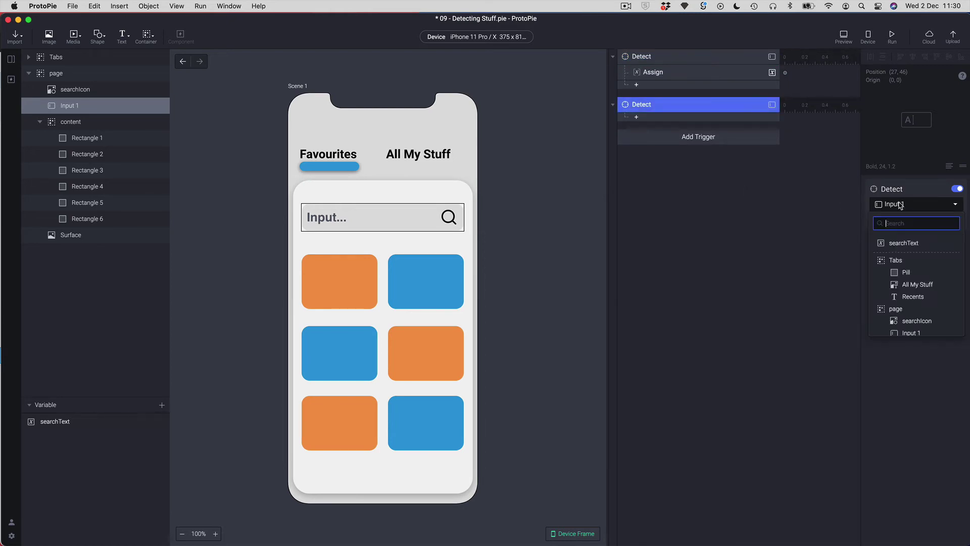
pyautogui.click(896, 243)
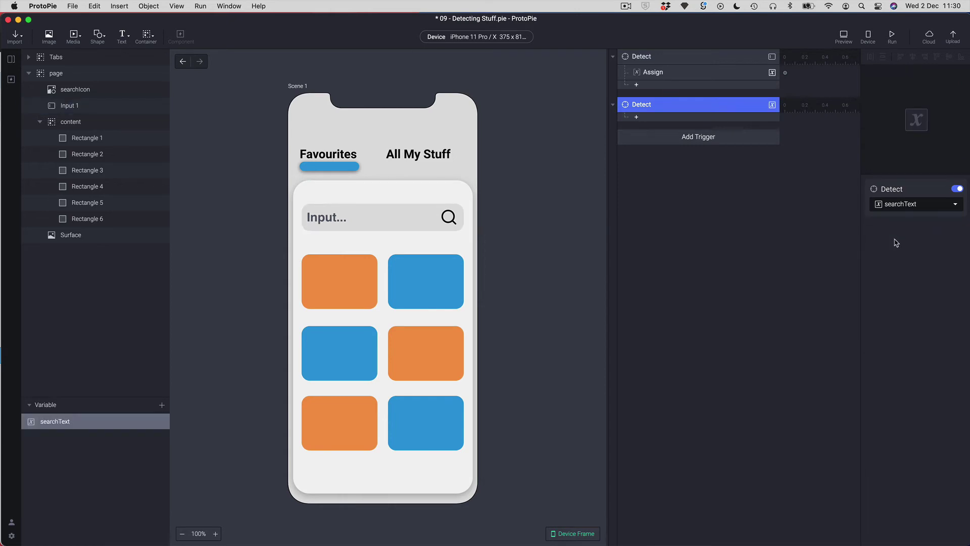
# Add a condition to the searchText Detect trigger requiring searchText to equal the value "orange"
pyautogui.click(636, 119)
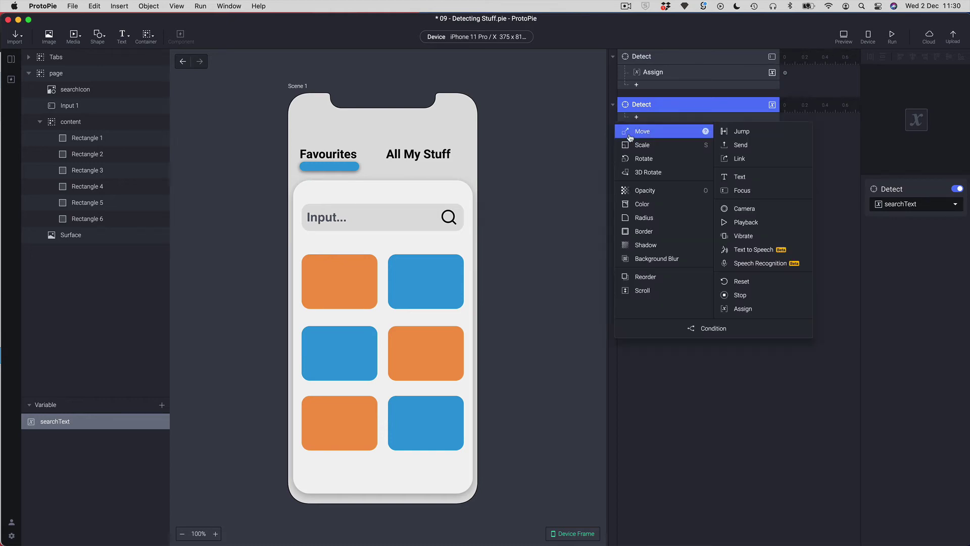
pyautogui.click(712, 327)
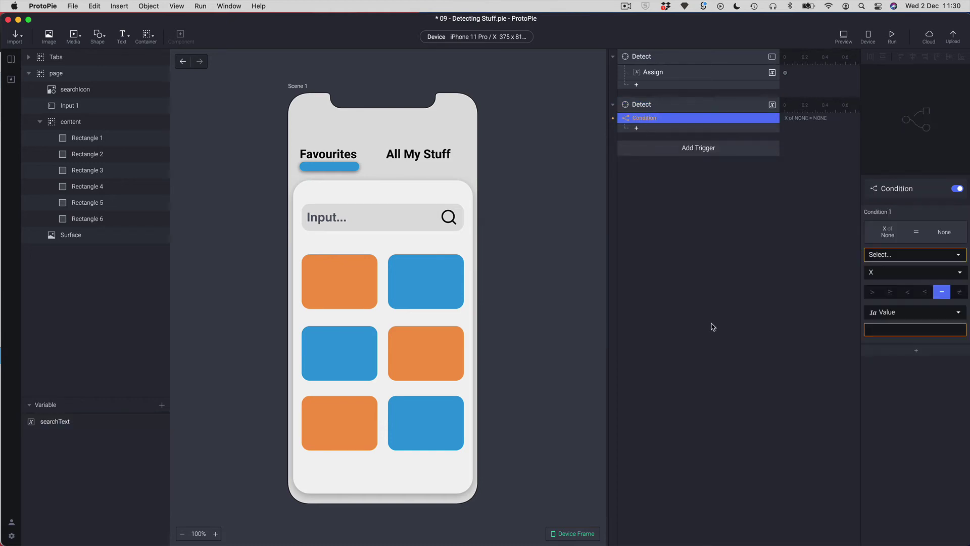
pyautogui.click(903, 255)
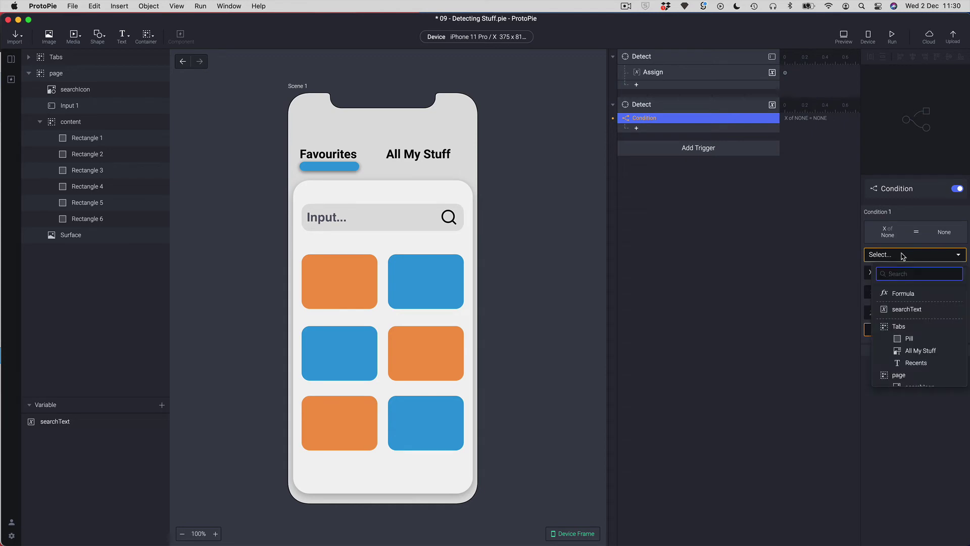
pyautogui.click(895, 311)
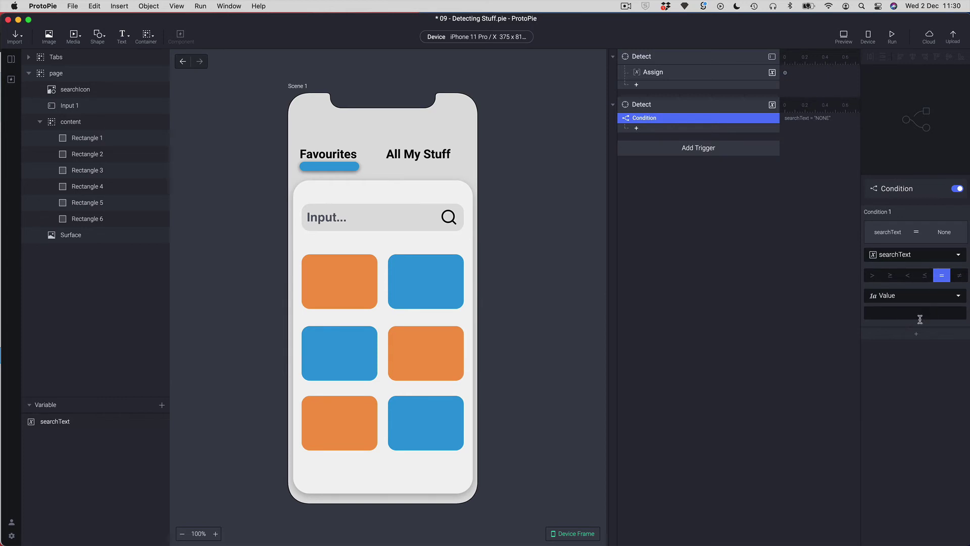
pyautogui.click(906, 315)
pyautogui.press('Return')
# Add an Opacity response under the searchText = "orange" condition
pyautogui.click(634, 129)
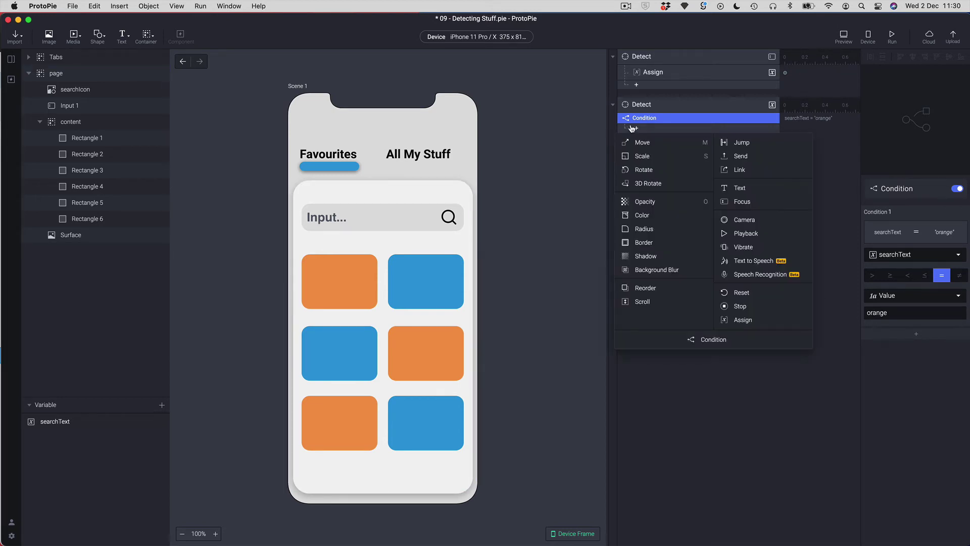
pyautogui.click(641, 203)
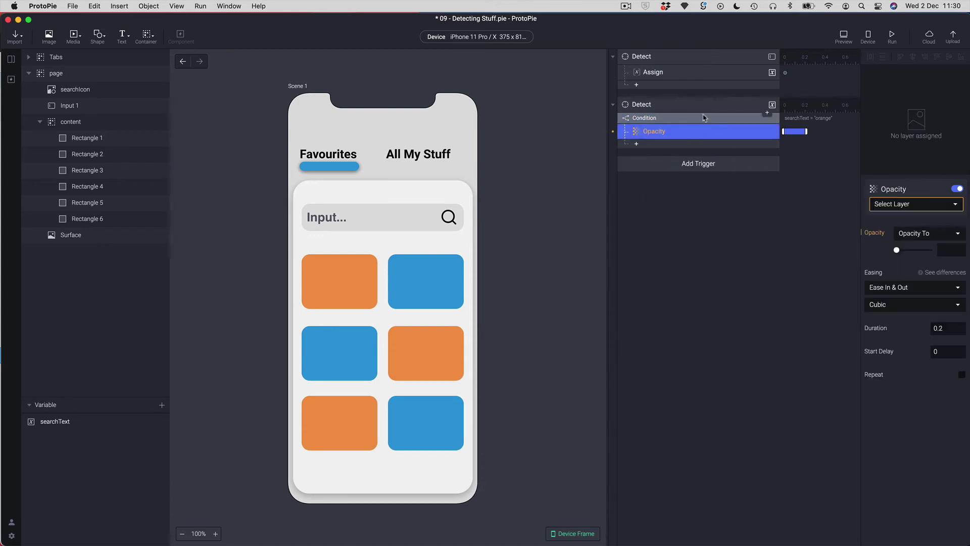
pyautogui.click(898, 204)
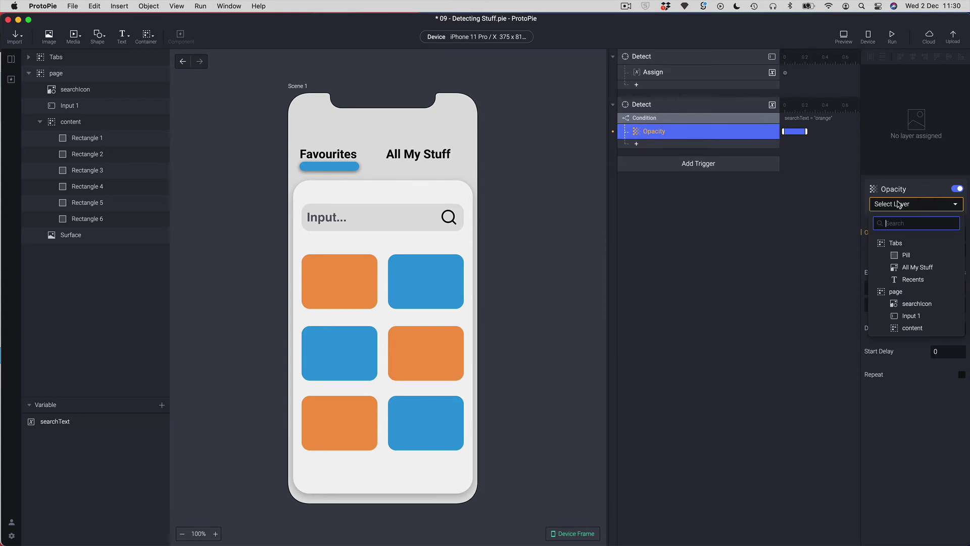
pyautogui.click(681, 297)
# Identify the blue rectangles, target the Opacity response at Rectangle 2, and set its opacity to 0
pyautogui.click(77, 154)
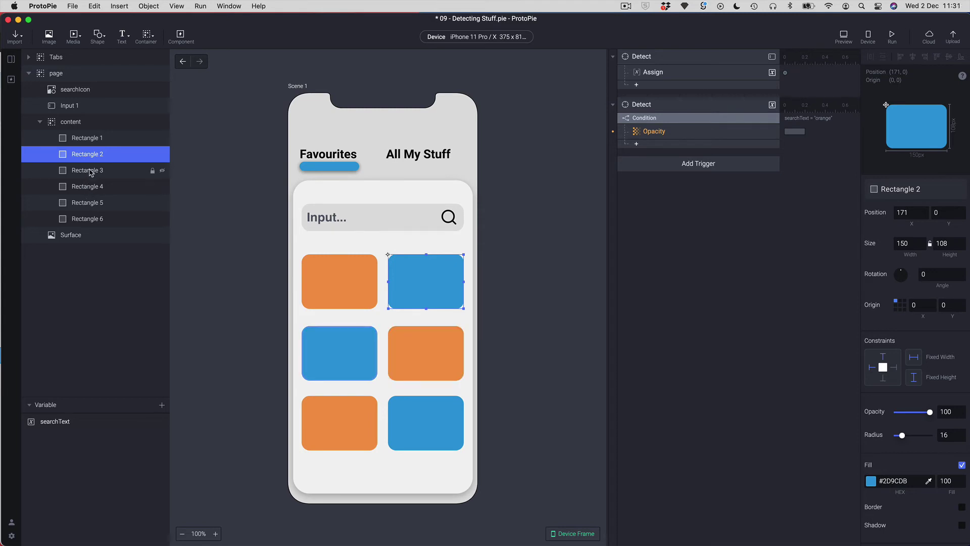
pyautogui.click(89, 171)
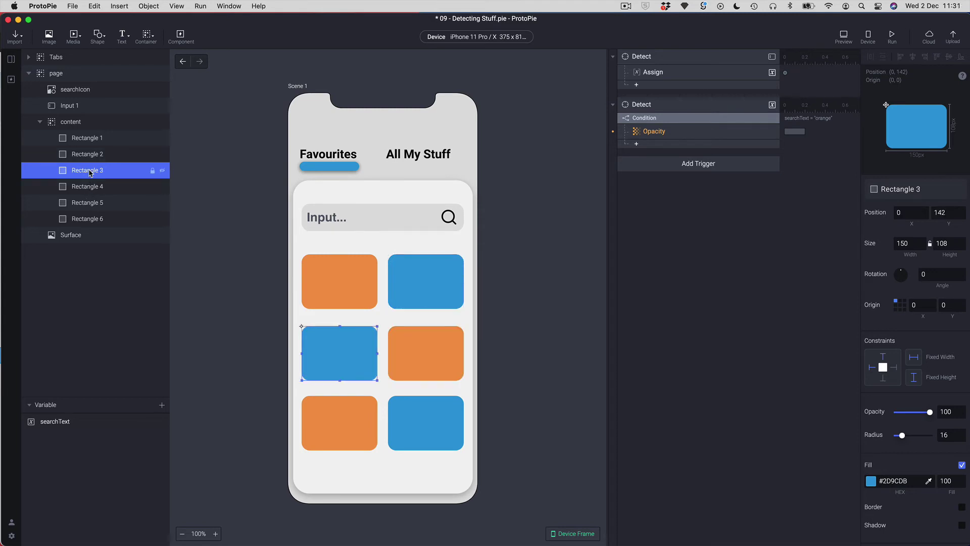
pyautogui.click(83, 222)
pyautogui.click(662, 132)
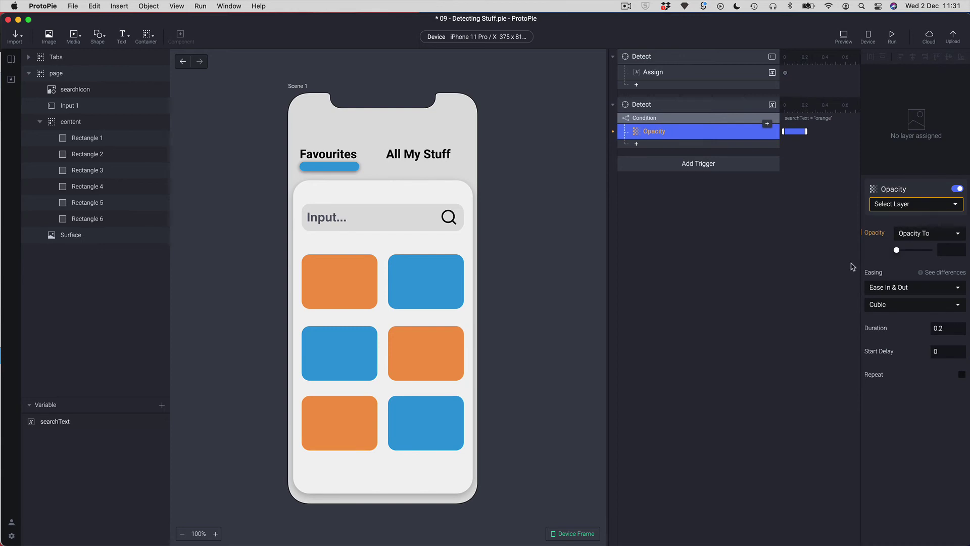
pyautogui.click(882, 204)
pyautogui.write('rect')
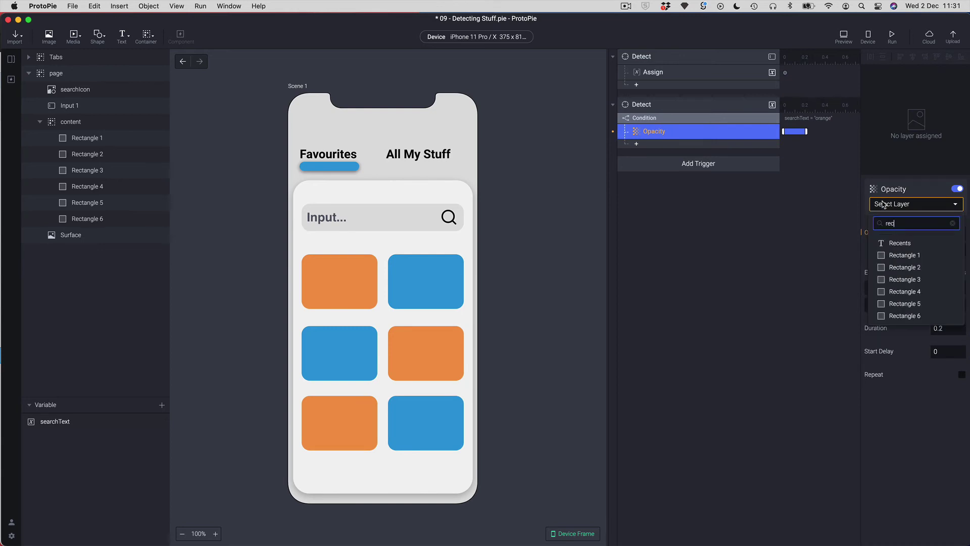
pyautogui.click(905, 255)
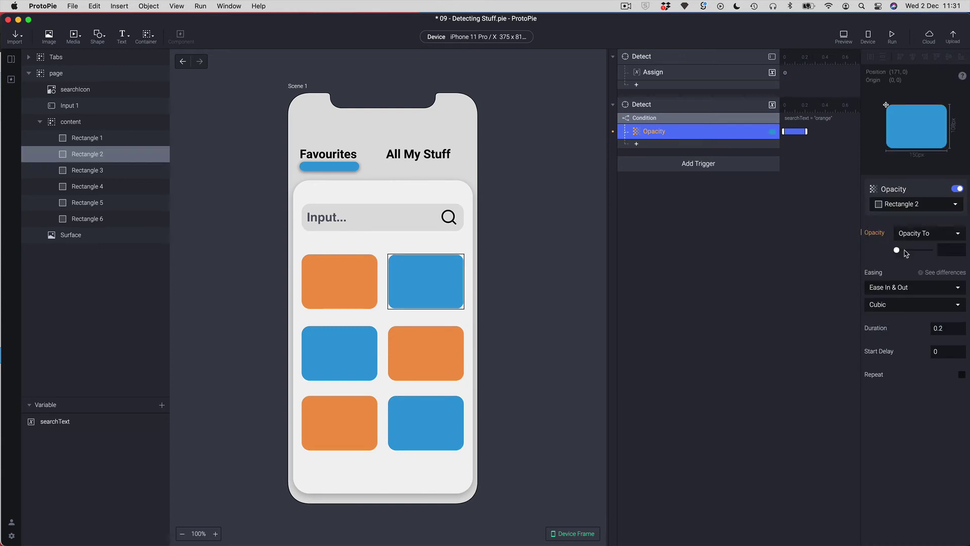
pyautogui.click(897, 250)
# Duplicate the Rectangle 2 Opacity response twice and retarget the middle one to Rectangle 3
pyautogui.press('super+d')
pyautogui.press('super+d')
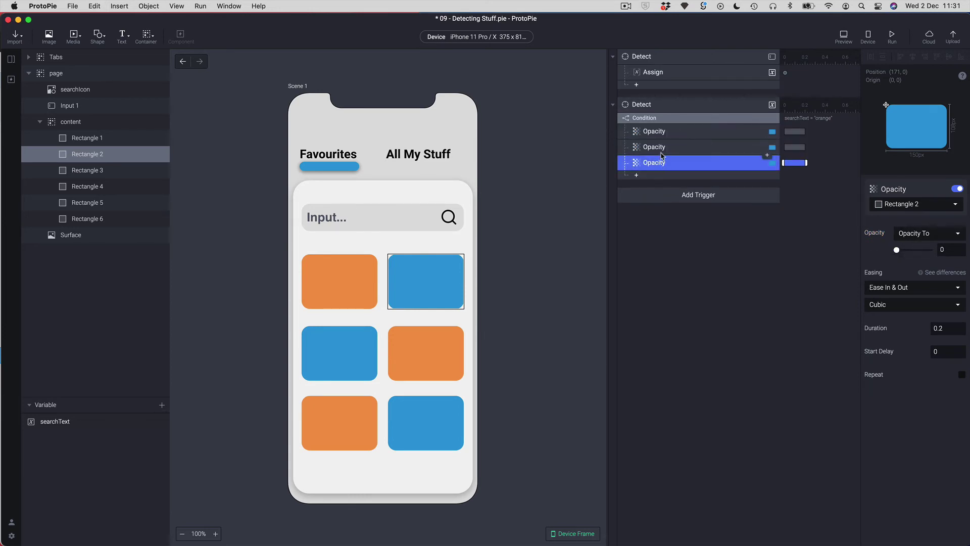
pyautogui.click(662, 148)
pyautogui.click(915, 204)
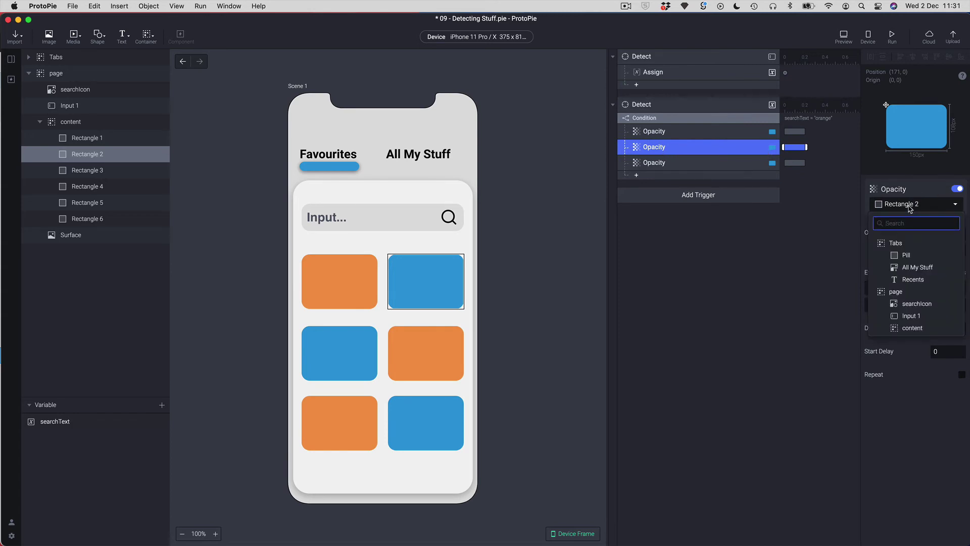
pyautogui.write('rec')
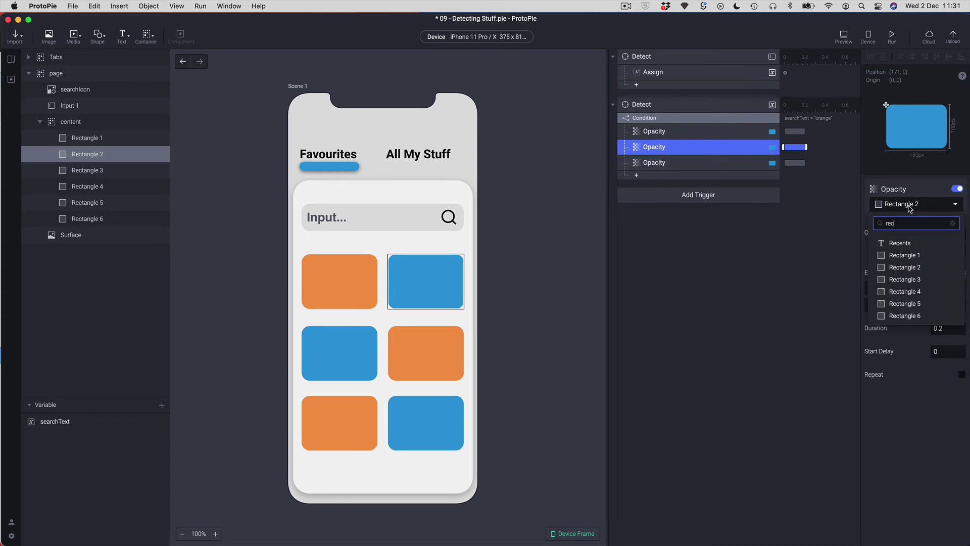
pyautogui.click(915, 279)
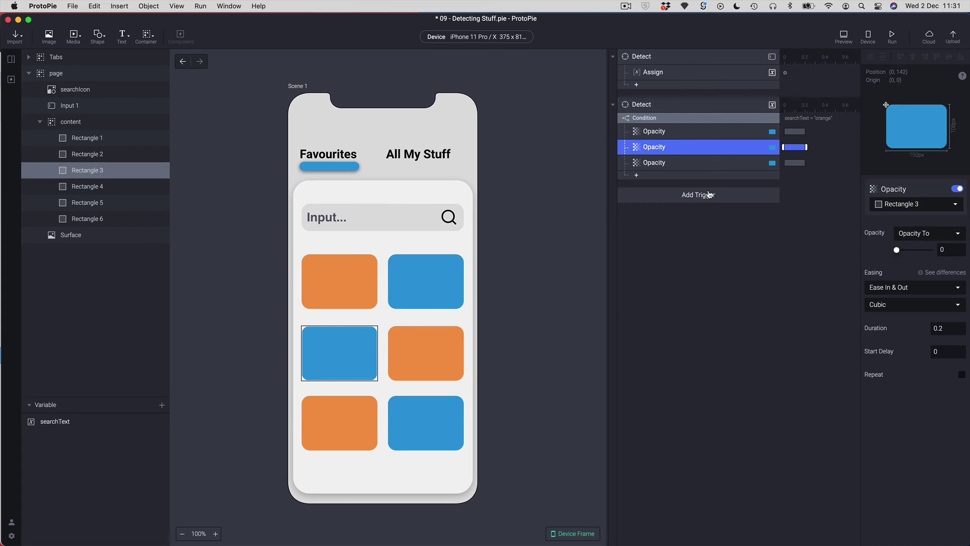
# Retarget the last Opacity response under the "orange" condition to Rectangle 6
pyautogui.click(677, 162)
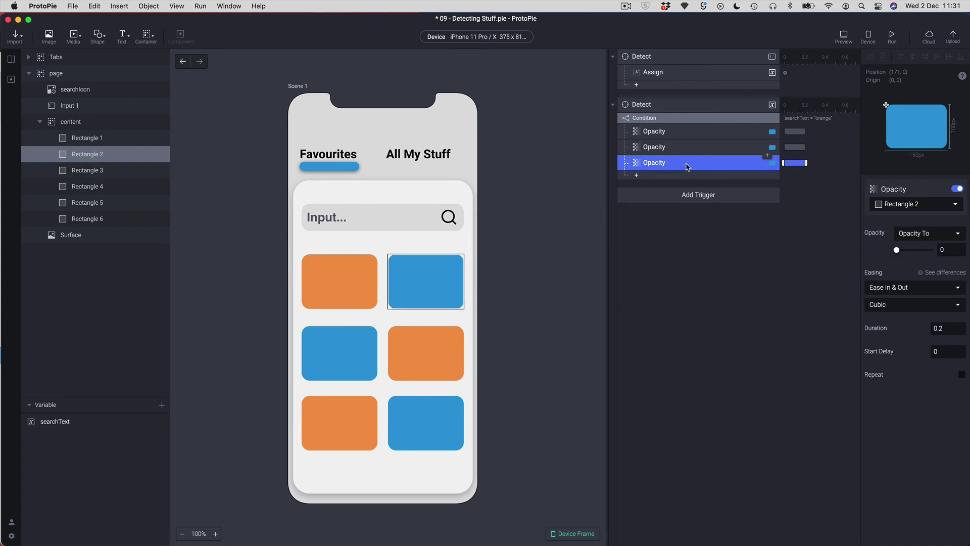
pyautogui.click(908, 205)
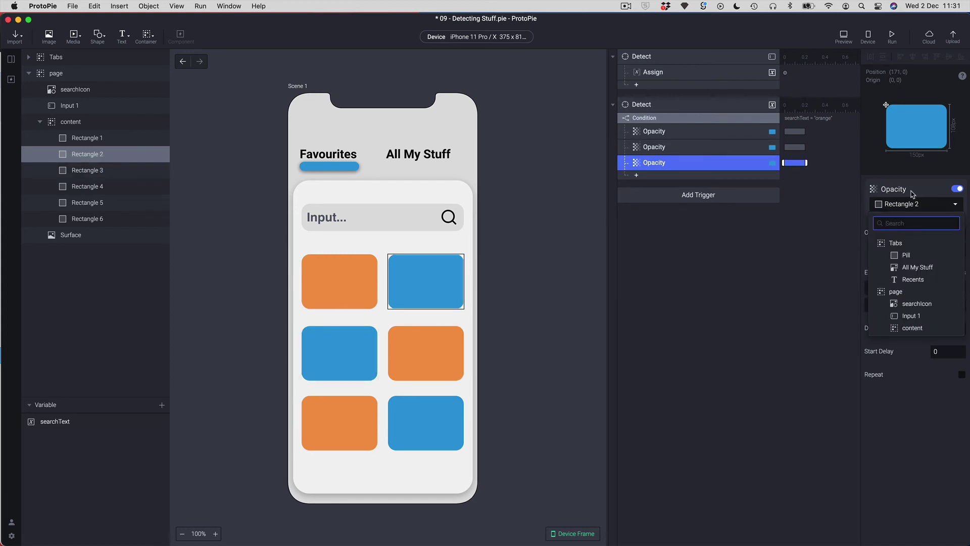
pyautogui.write('rect')
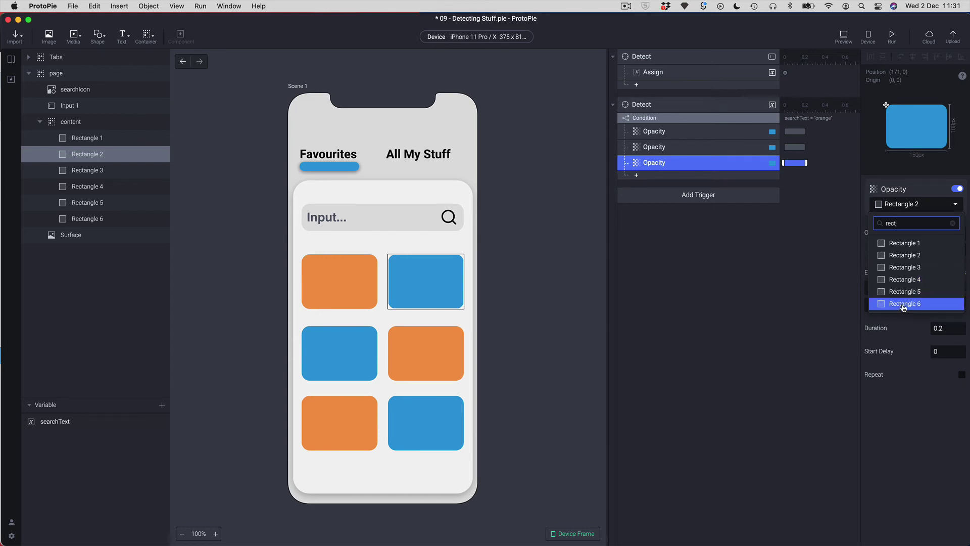
pyautogui.click(904, 304)
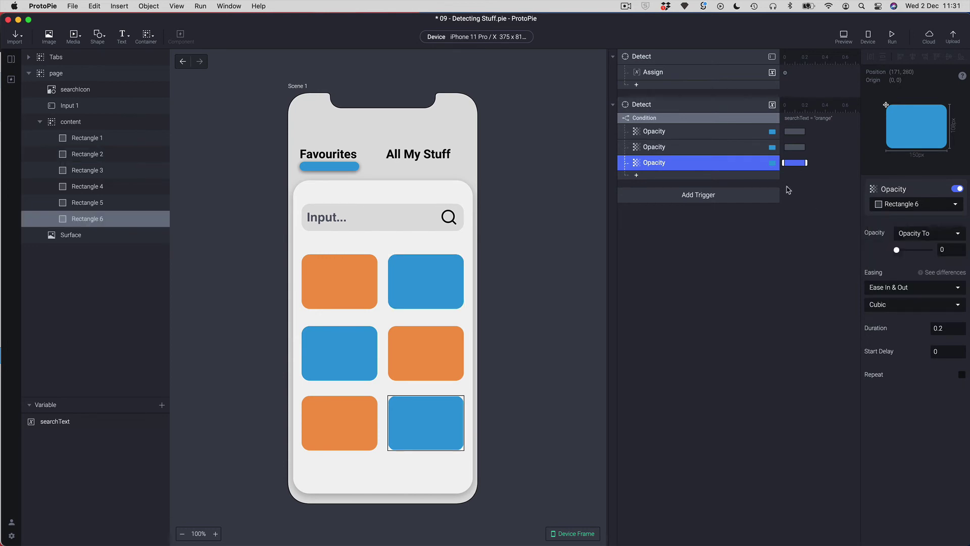
# Review the target layer and opacity of each of the three Opacity responses under the "orange" condition
pyautogui.click(636, 131)
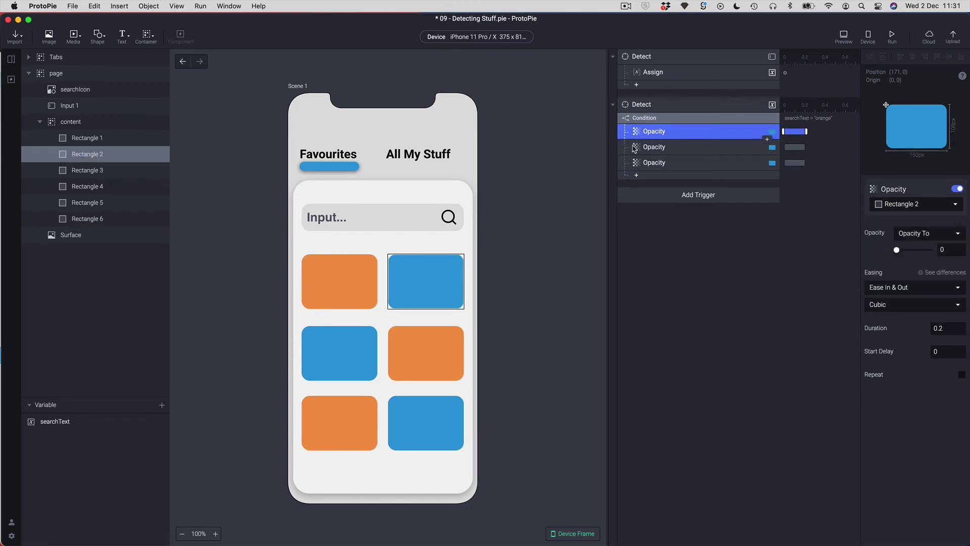
pyautogui.click(636, 147)
pyautogui.click(636, 162)
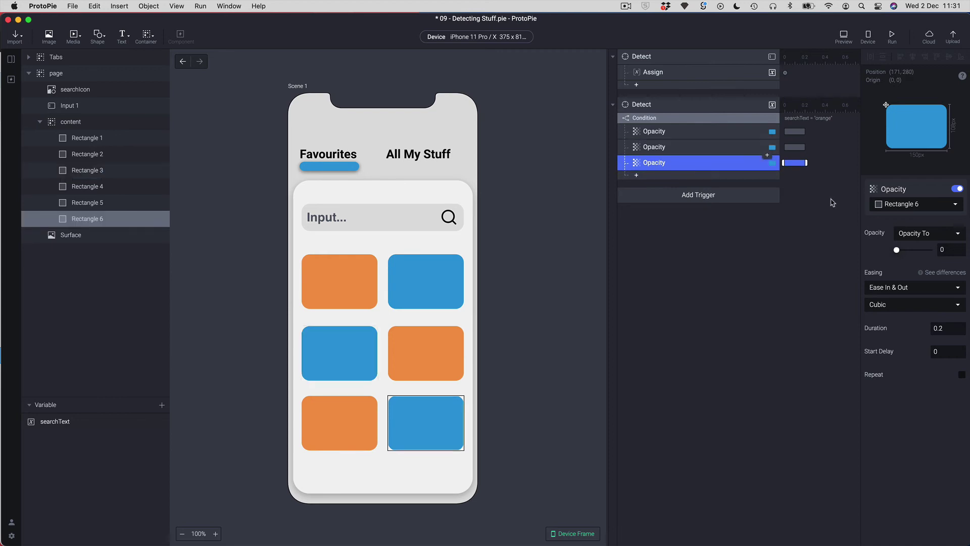
pyautogui.click(676, 133)
pyautogui.click(668, 151)
pyautogui.click(668, 163)
pyautogui.click(661, 152)
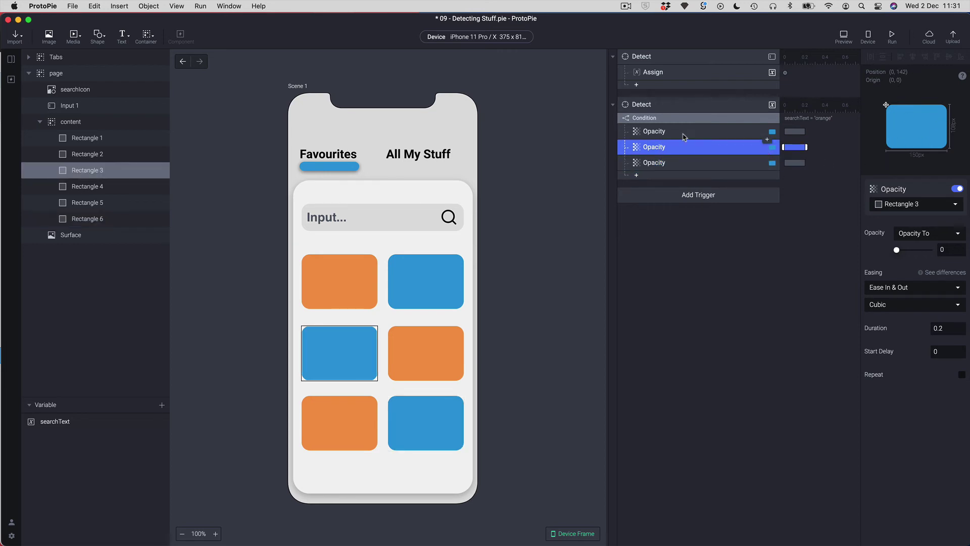
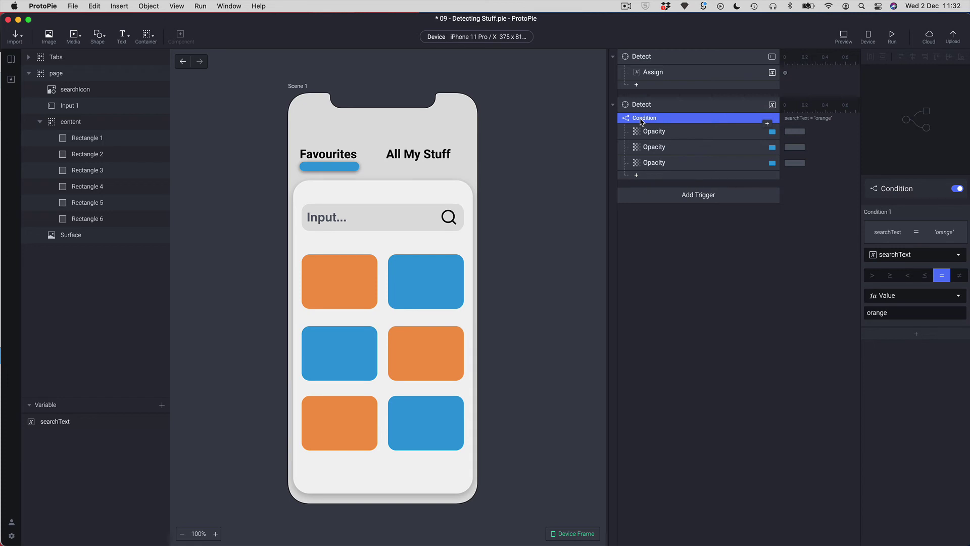
# Duplicate the "orange" condition with its Opacity responses and change the copy's comparison operator to not equal (≠)
pyautogui.press('super+d')
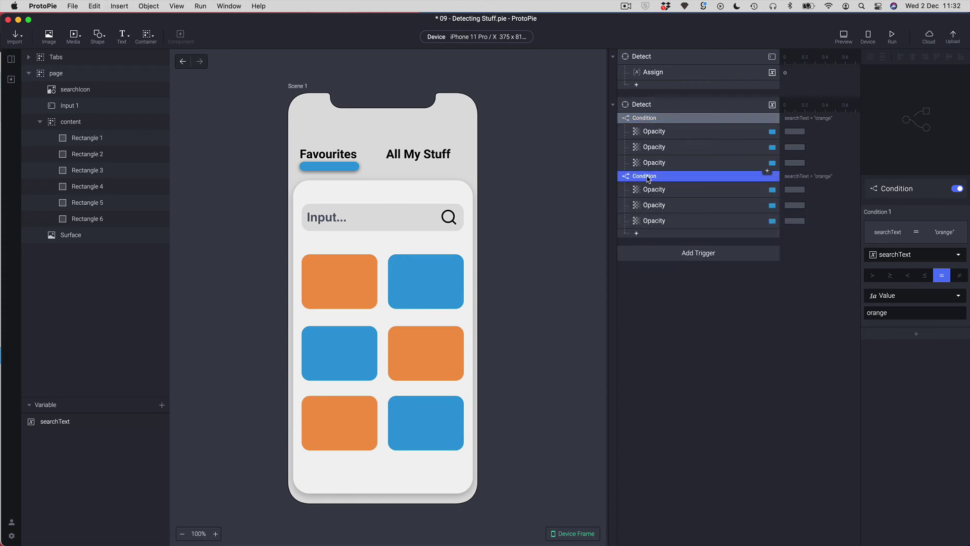
pyautogui.click(959, 279)
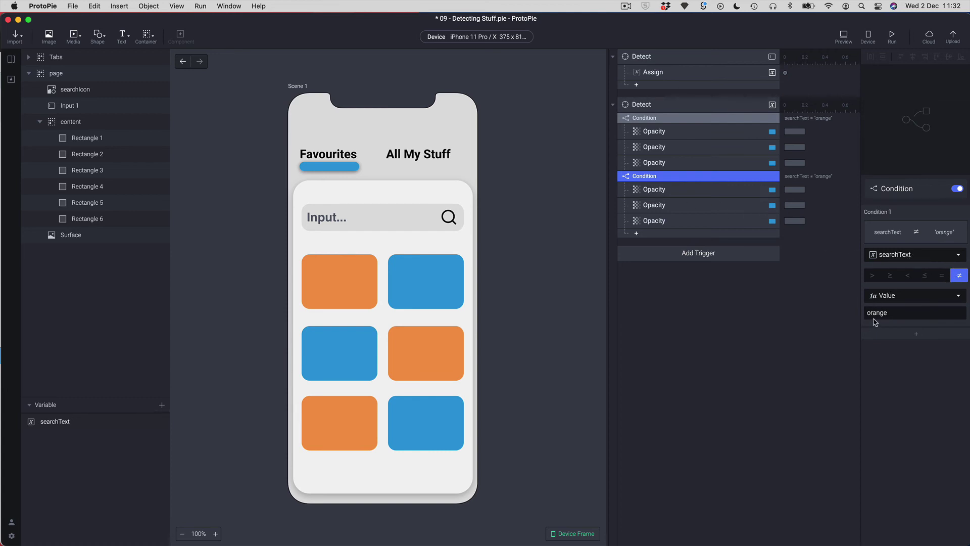
# Set the opacity of all three Opacity responses under the not-equal "orange" condition to 100
pyautogui.click(657, 191)
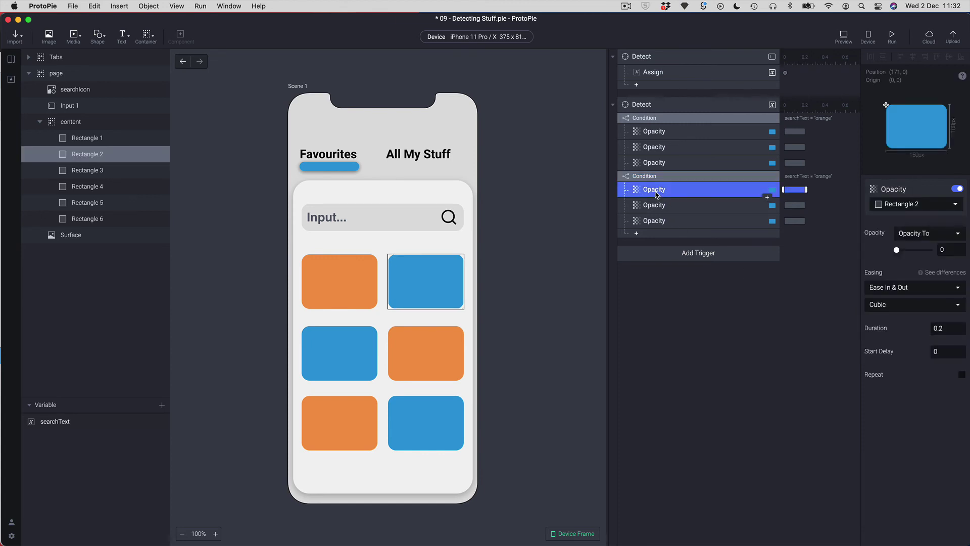
pyautogui.keyDown('shift'); pyautogui.click(651, 222); pyautogui.keyUp('shift')
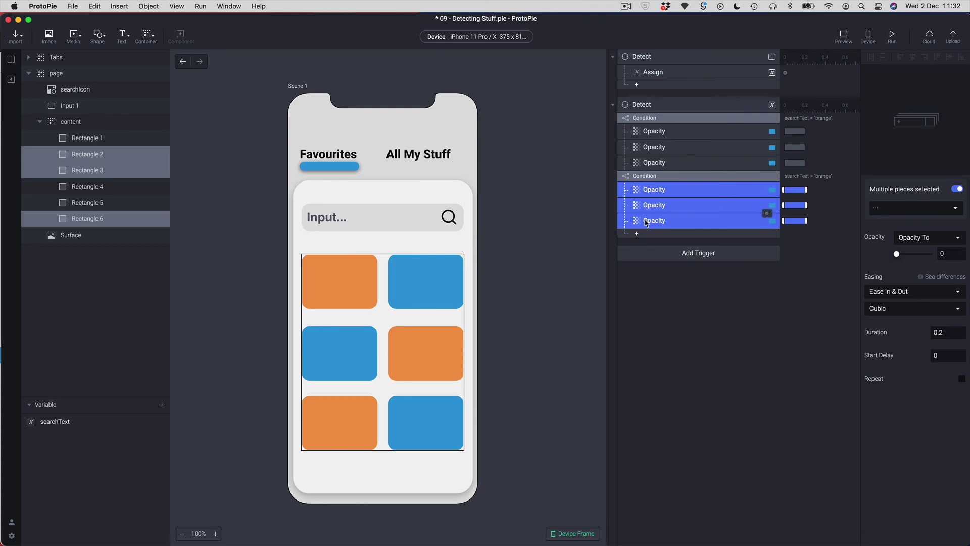
pyautogui.moveTo(896, 254); pyautogui.dragTo(930, 254)
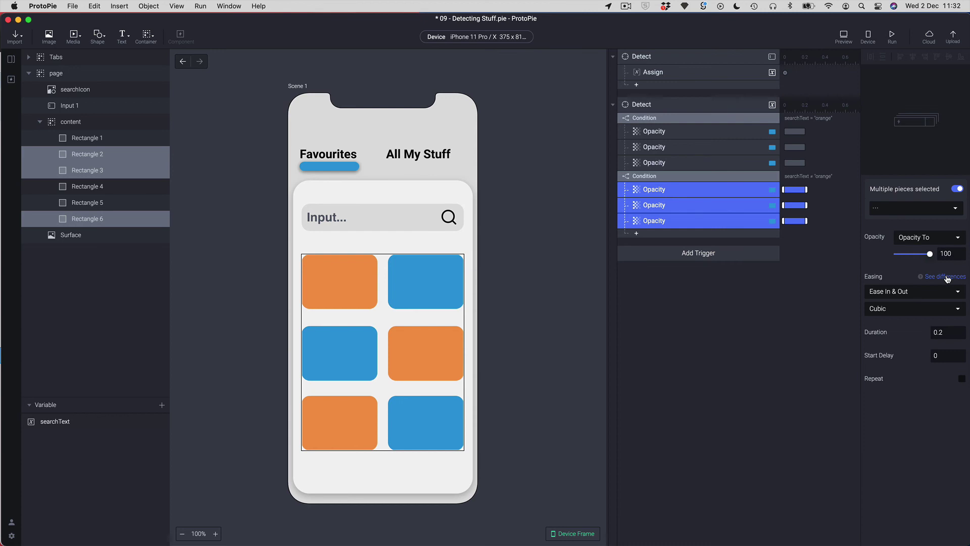
pyautogui.click(728, 315)
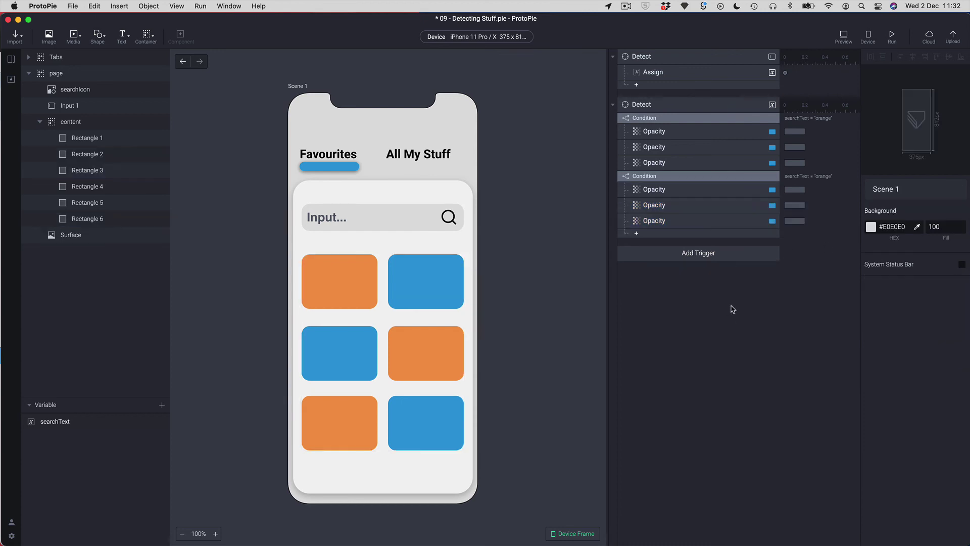
# Review the searchText Detect trigger, its two "orange" conditions and the first Opacity response under the equals condition
pyautogui.click(645, 106)
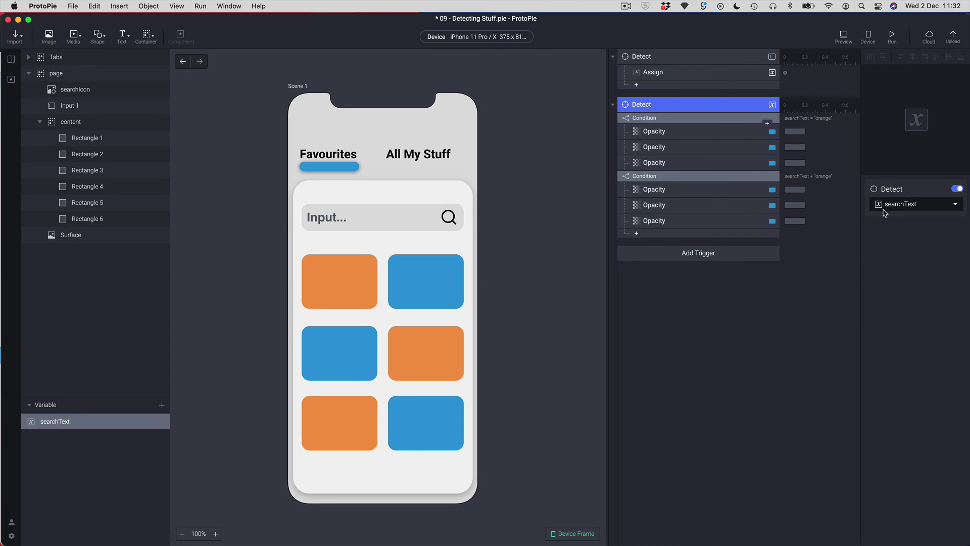
pyautogui.click(637, 119)
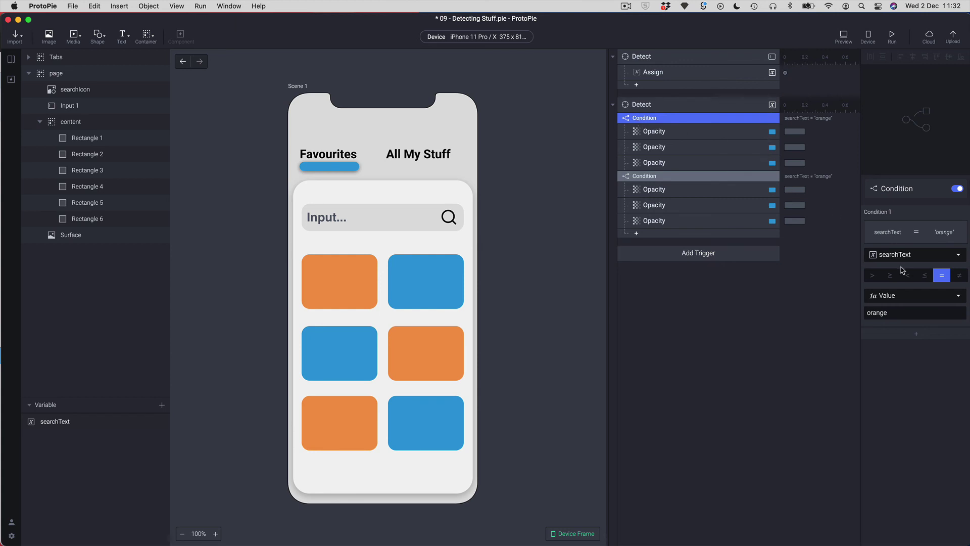
pyautogui.click(654, 132)
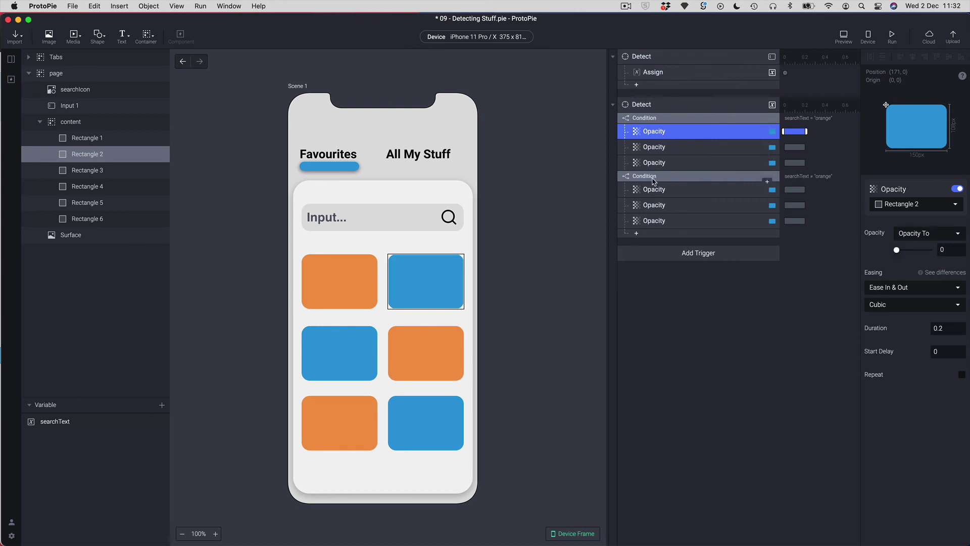
pyautogui.click(655, 176)
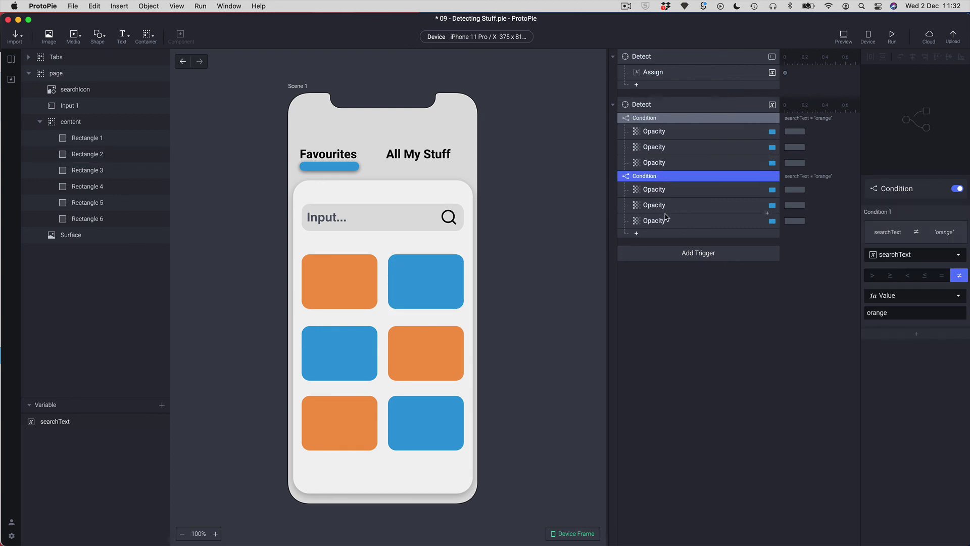
pyautogui.click(709, 346)
# Preview the prototype and enter "orange" in its search field to test the equals condition
pyautogui.click(843, 44)
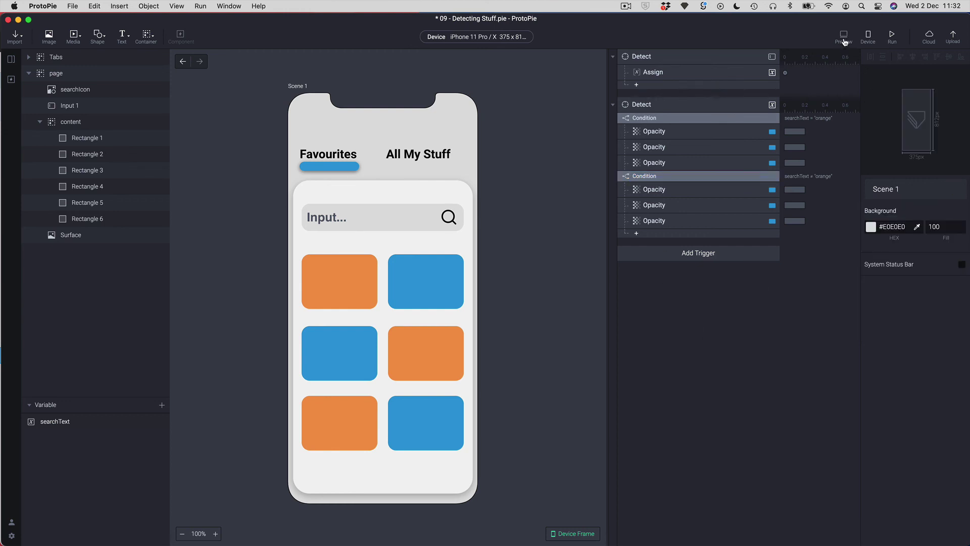
pyautogui.click(714, 203)
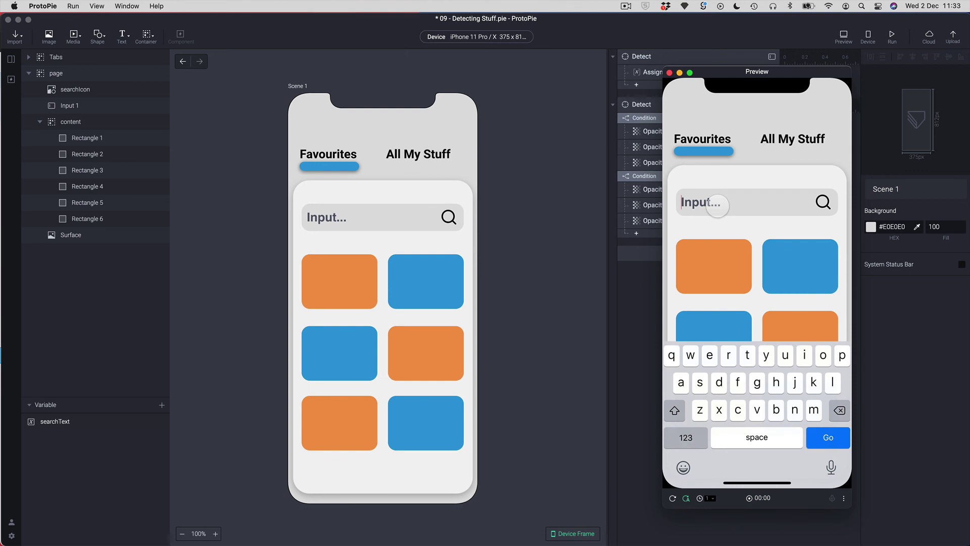
pyautogui.write('orang')
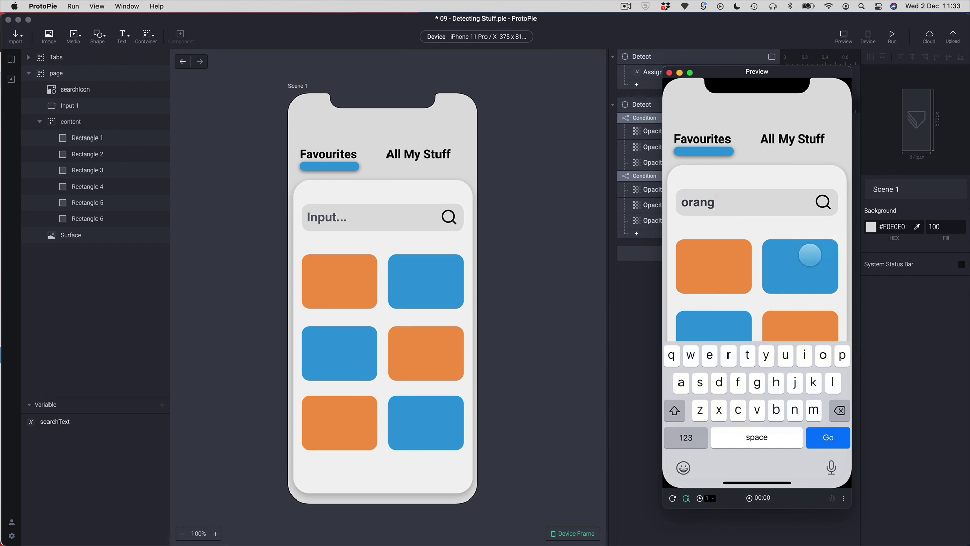
pyautogui.write('e')
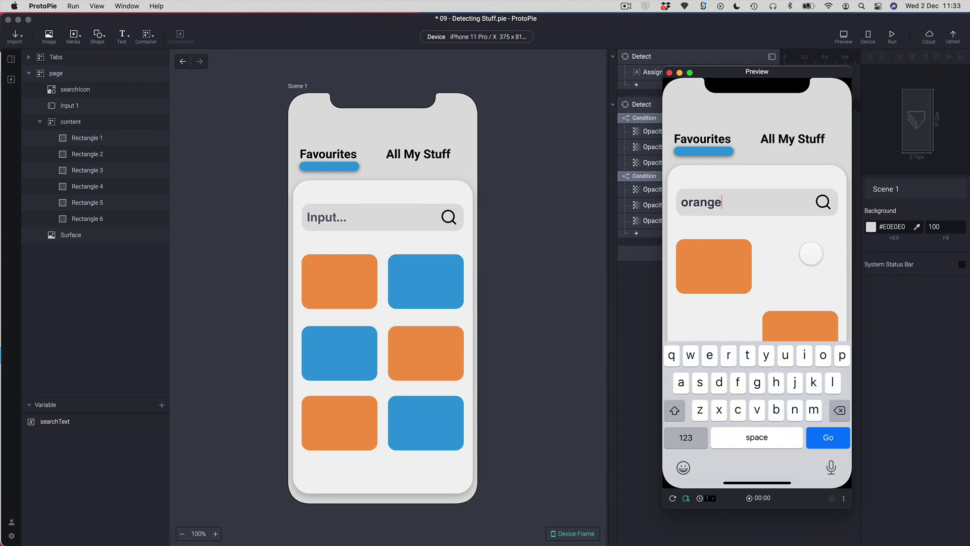
# Clear the preview's search field and enter "orange" again to test both conditions
pyautogui.press('BackSpace')
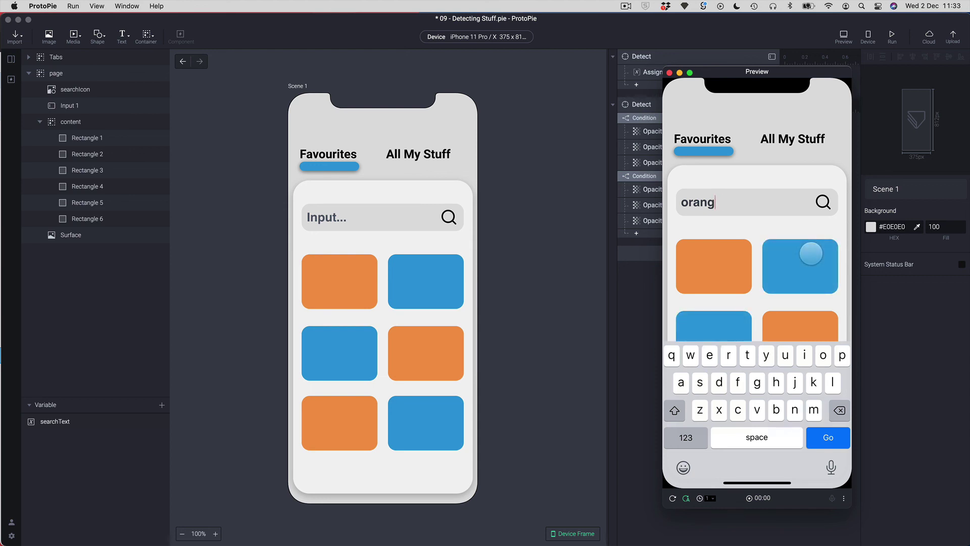
pyautogui.press('BackSpace')
pyautogui.press('BackSpace')
pyautogui.press('BackSpace')
pyautogui.press('BackSpace')
pyautogui.press('BackSpace')
pyautogui.write('orange')
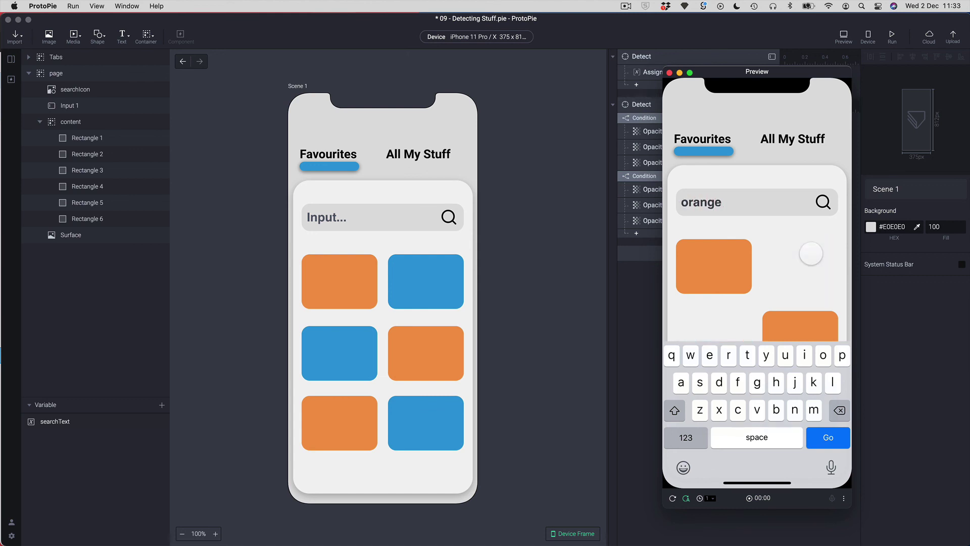